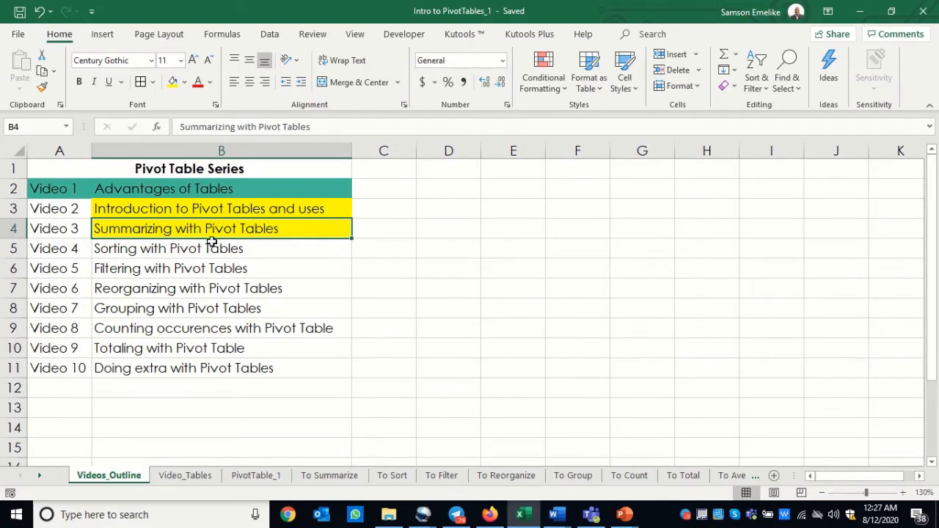
Open the To Summarize sheet and check how far the Staff column runs from its first to its last record
left_click_drag(226, 206, 228, 228)
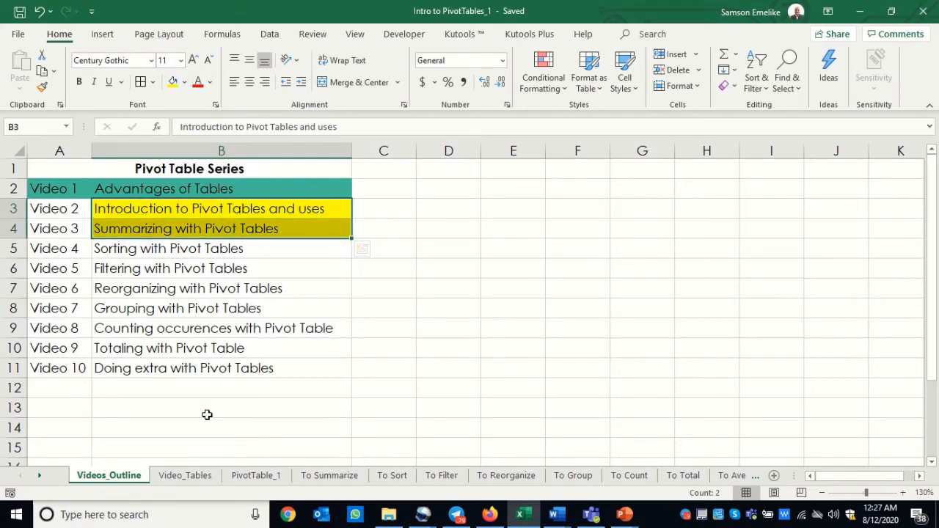
left_click(319, 482)
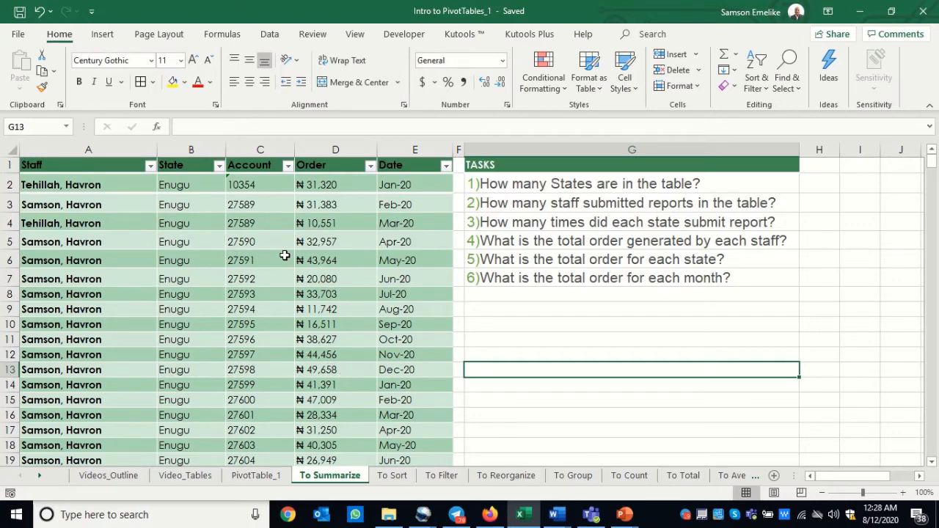
left_click(86, 185)
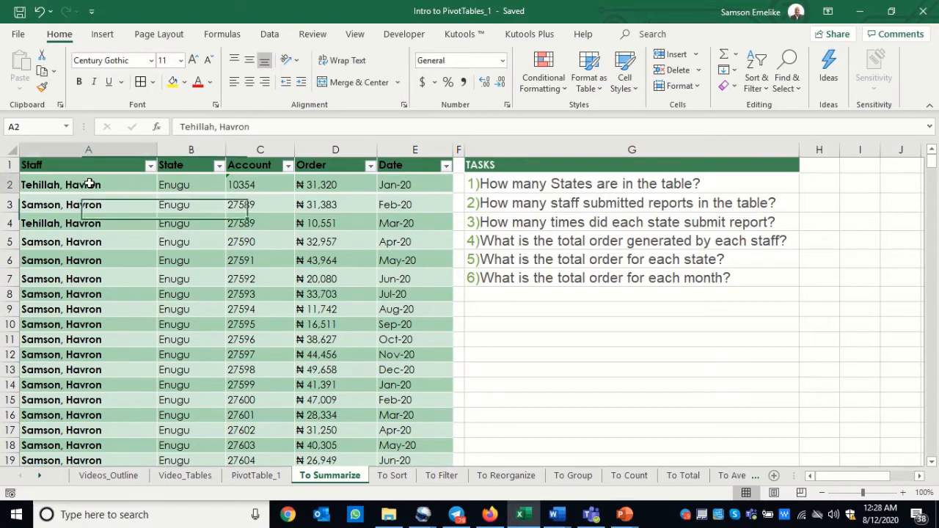
key("ctrl+Down")
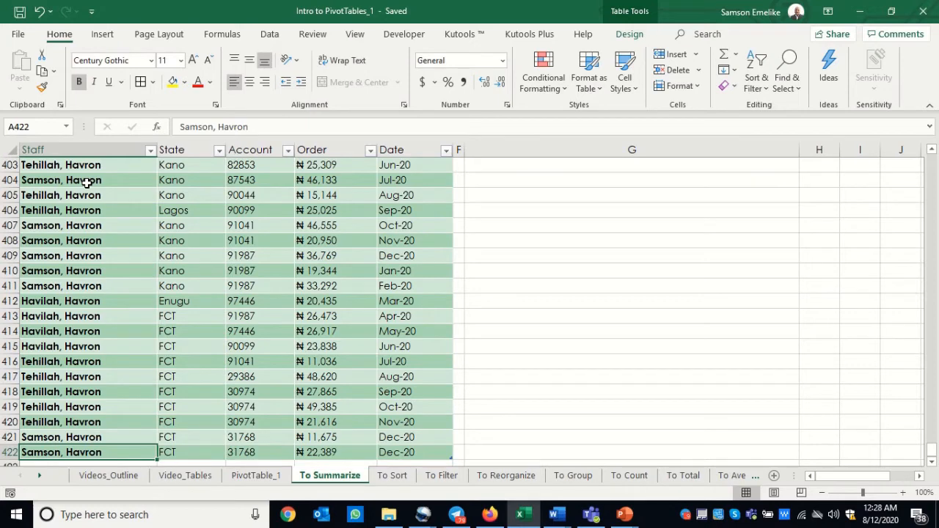
key("ctrl+Up")
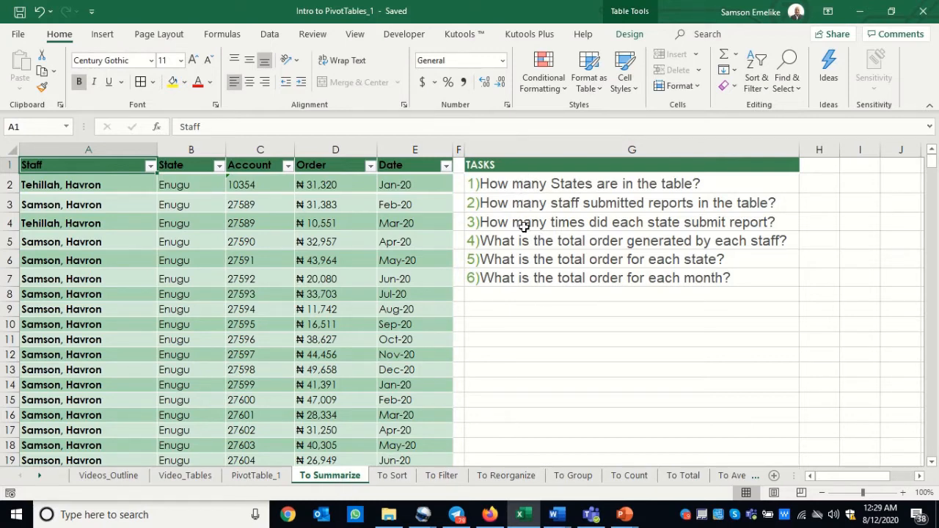
Examine the table's columns from Staff to Date and the records listed below the headers
left_click(105, 204)
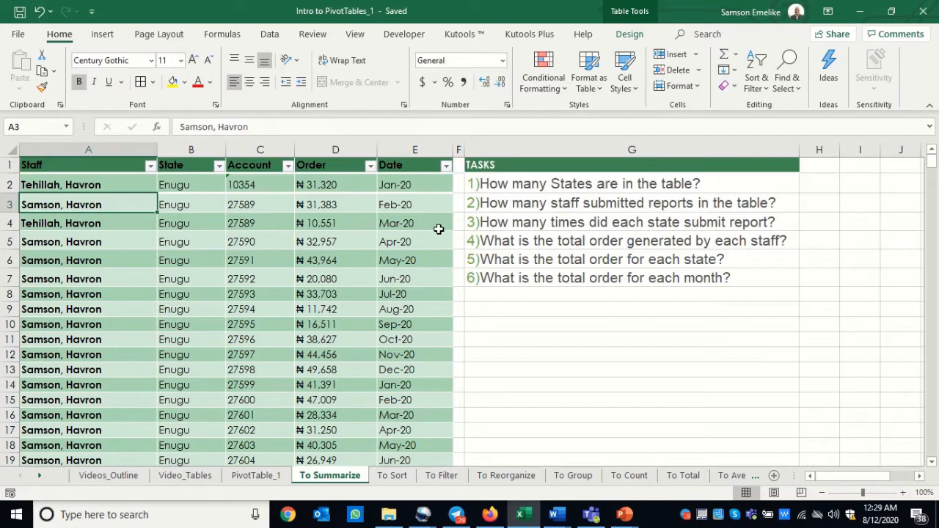
left_click(45, 166)
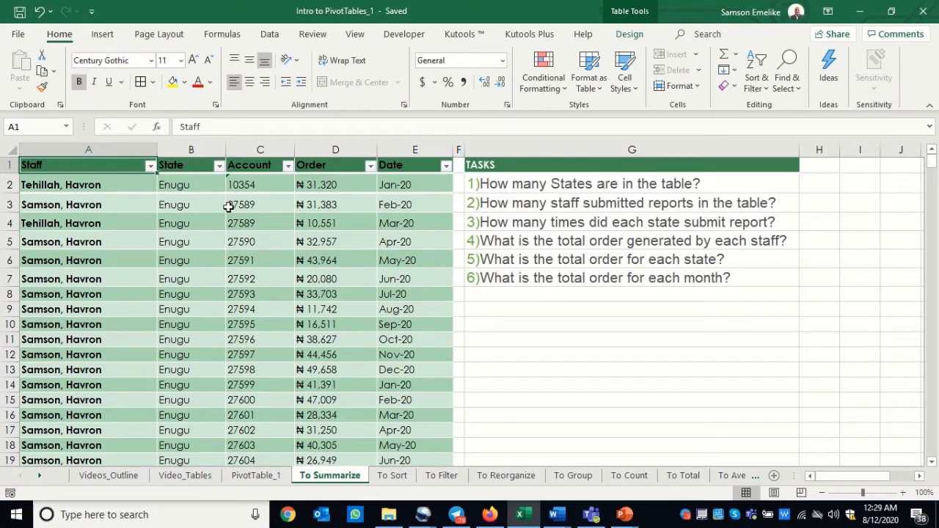
left_click(403, 190)
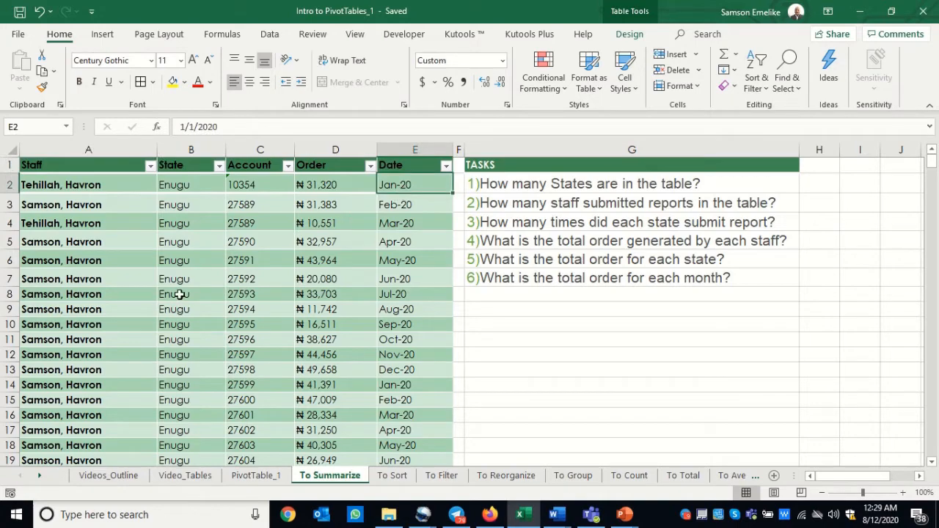
scroll(209, 294, "down", 20)
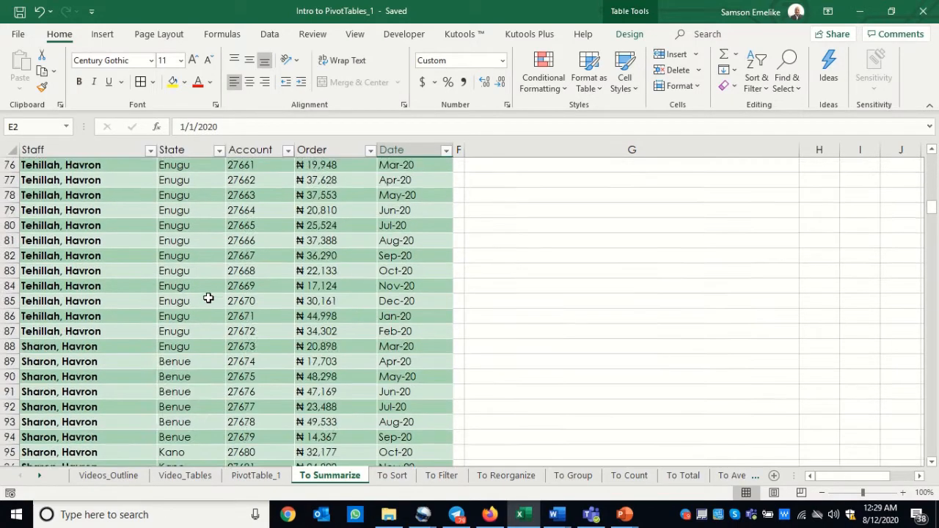
scroll(207, 297, "up", 20)
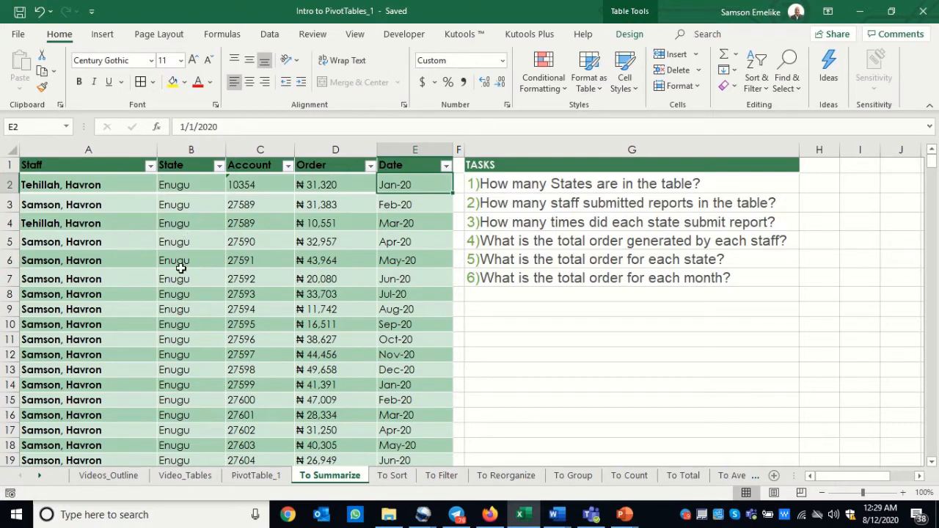
scroll(180, 270, "down", 5)
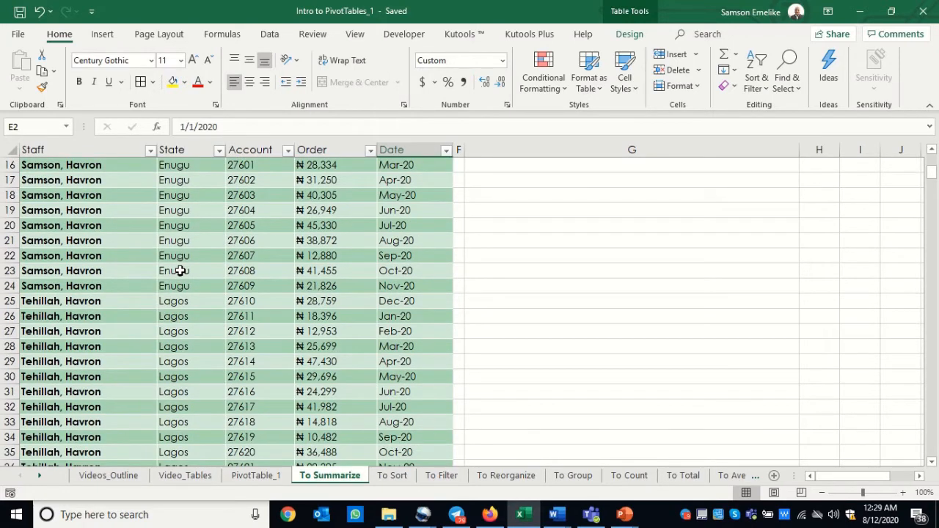
scroll(180, 270, "up", 5)
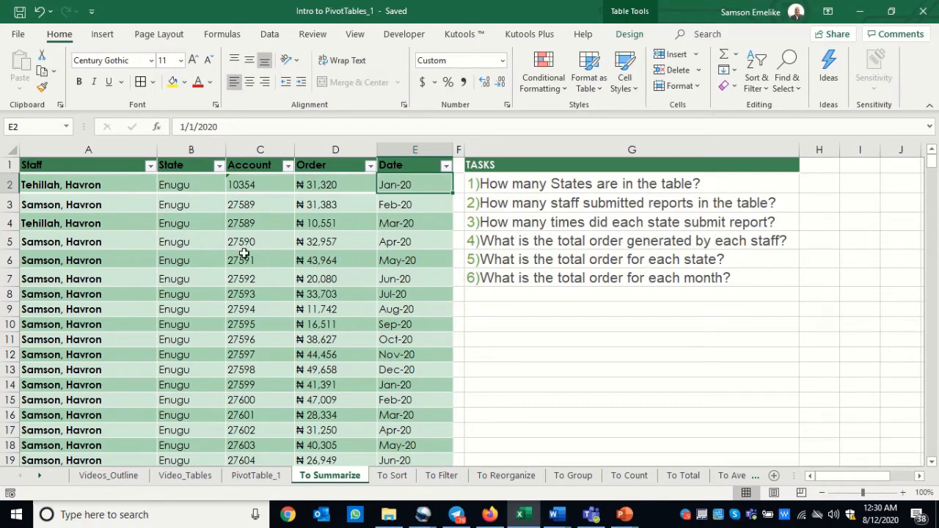
Inspect the individual records in rows 2 to 5 and the repeated entries in the Staff column
left_click(16, 184)
left_click(22, 205)
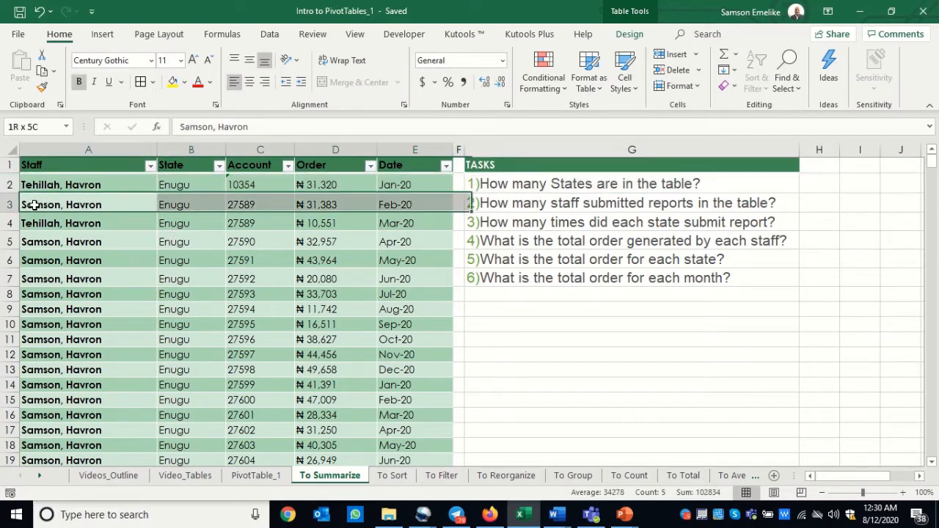
left_click(166, 223)
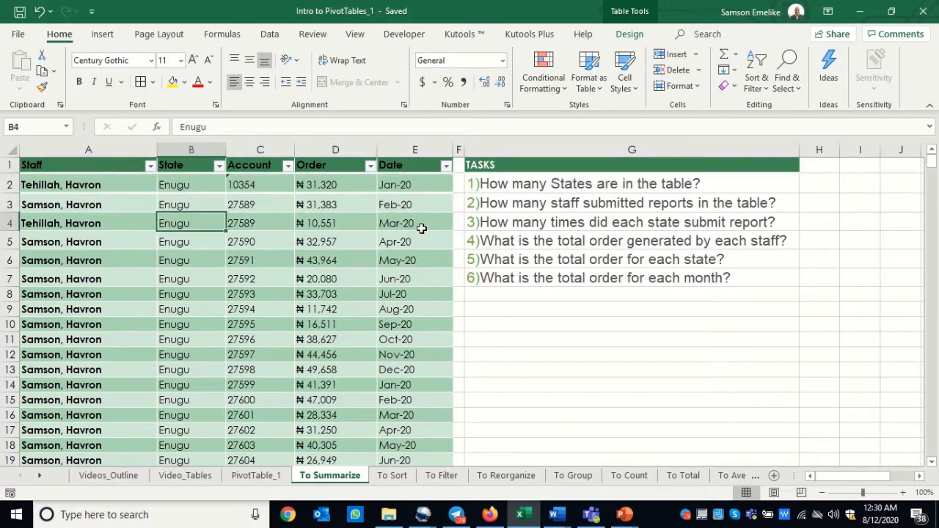
left_click(419, 224)
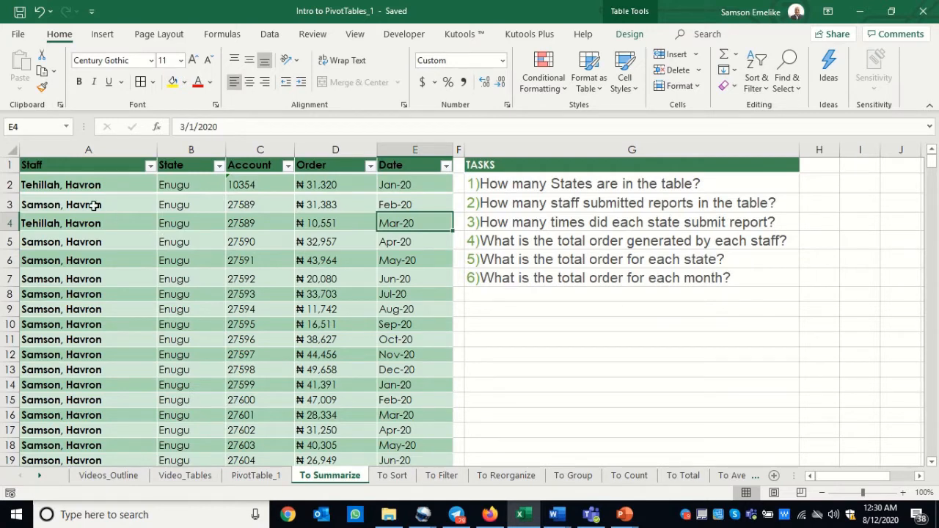
left_click(64, 150)
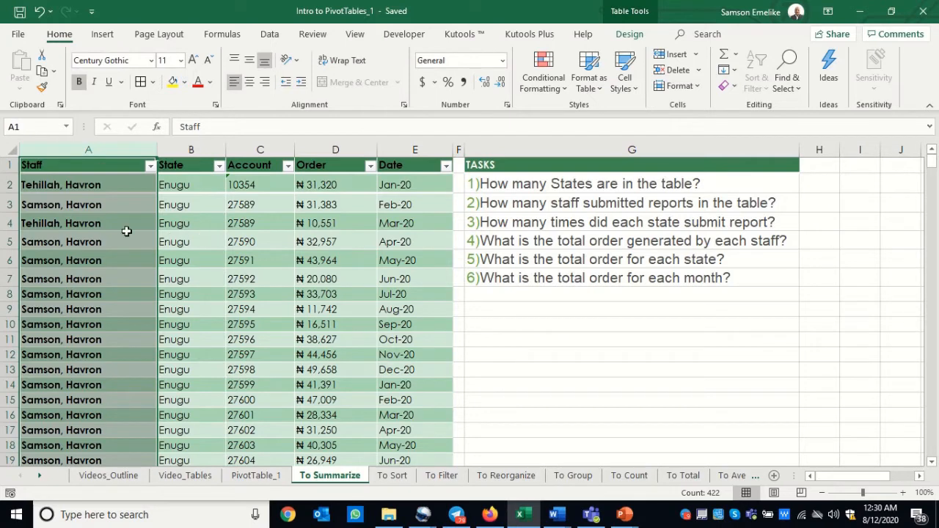
left_click(48, 188)
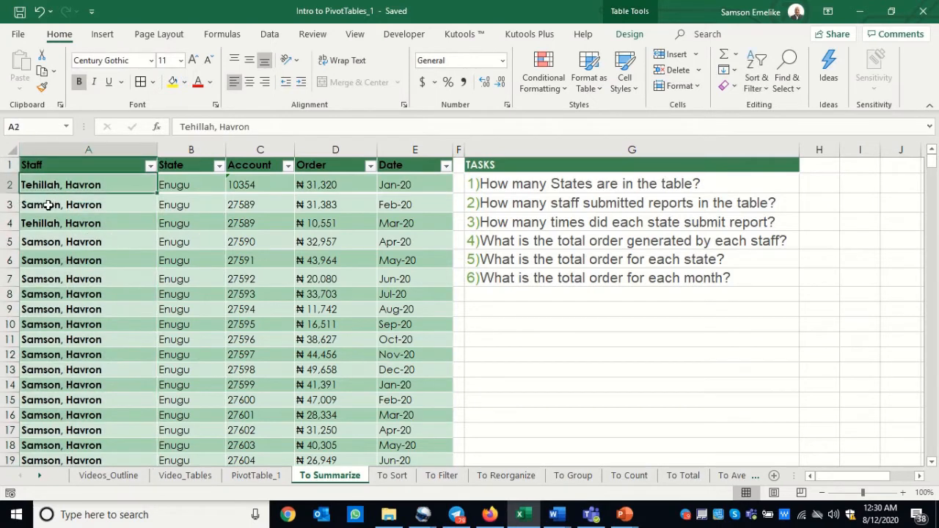
left_click(50, 204)
left_click(47, 242)
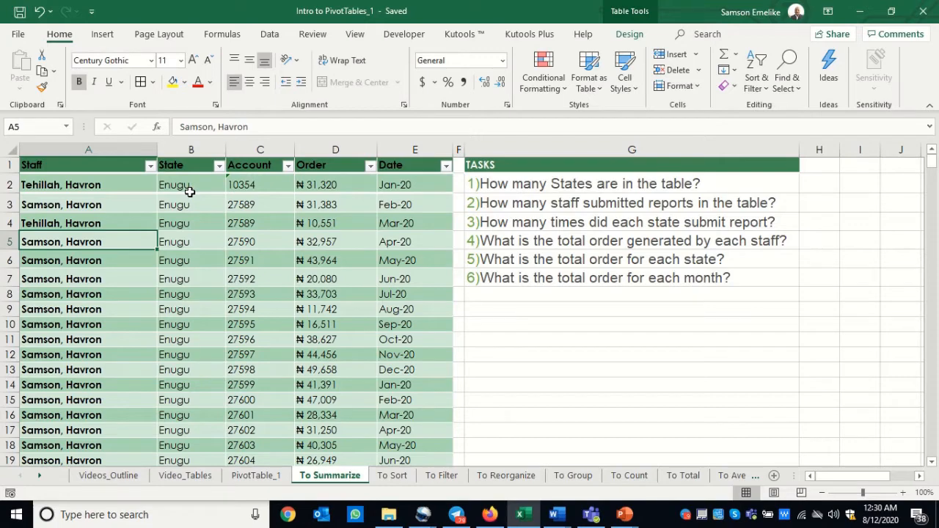
Look through the State column down to the end of the table to see which states occur
scroll(188, 209, "down", 10)
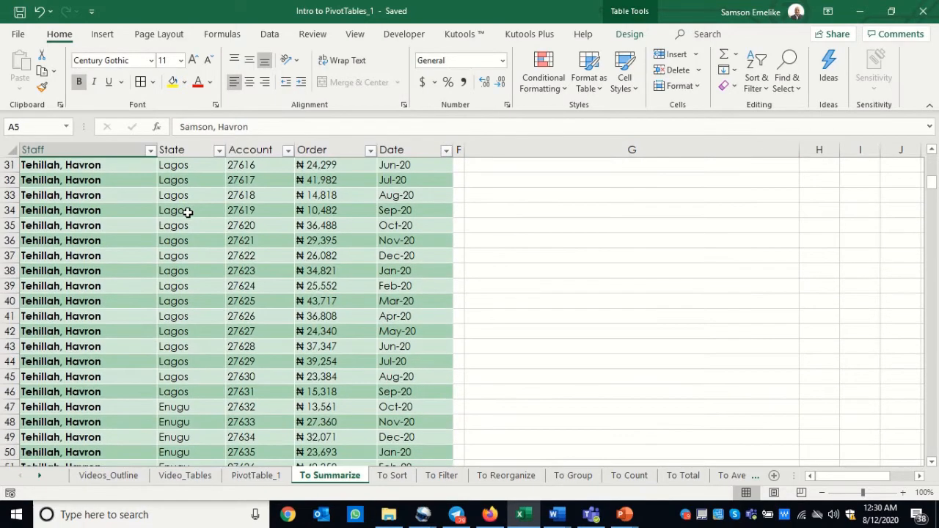
scroll(188, 212, "down", 15)
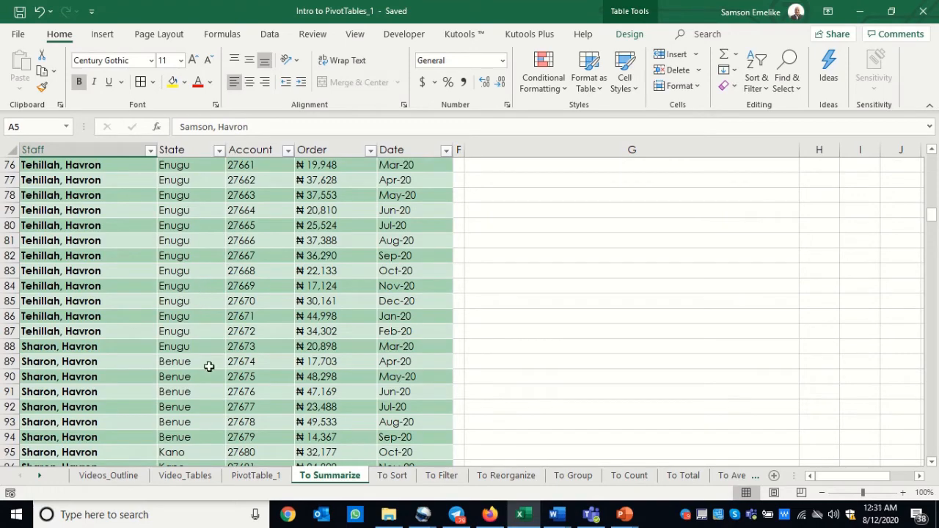
scroll(191, 381, "down", 15)
scroll(192, 387, "down", 20)
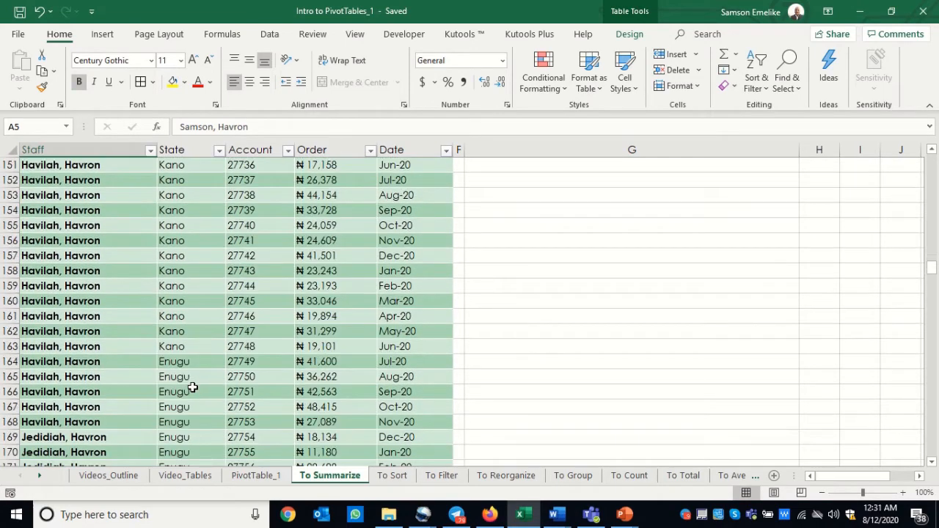
scroll(192, 387, "down", 20)
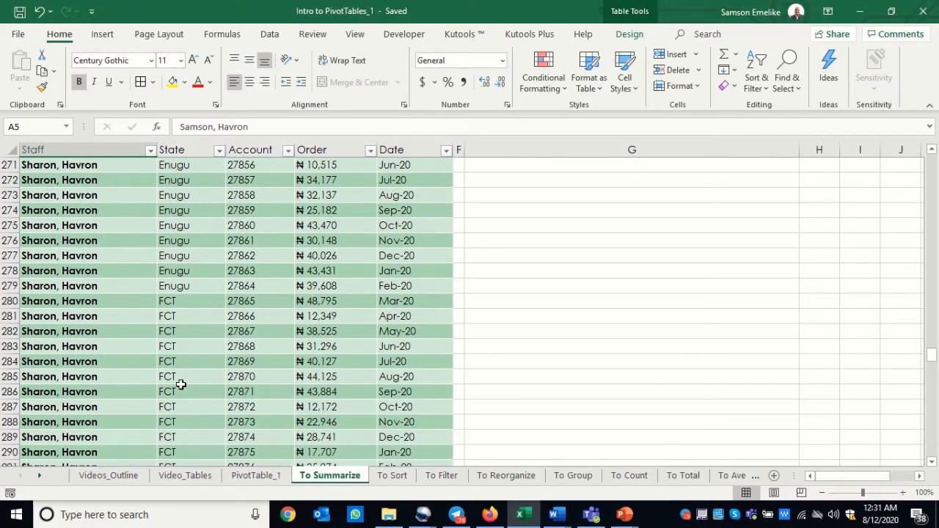
scroll(180, 383, "down", 20)
scroll(180, 383, "down", 15)
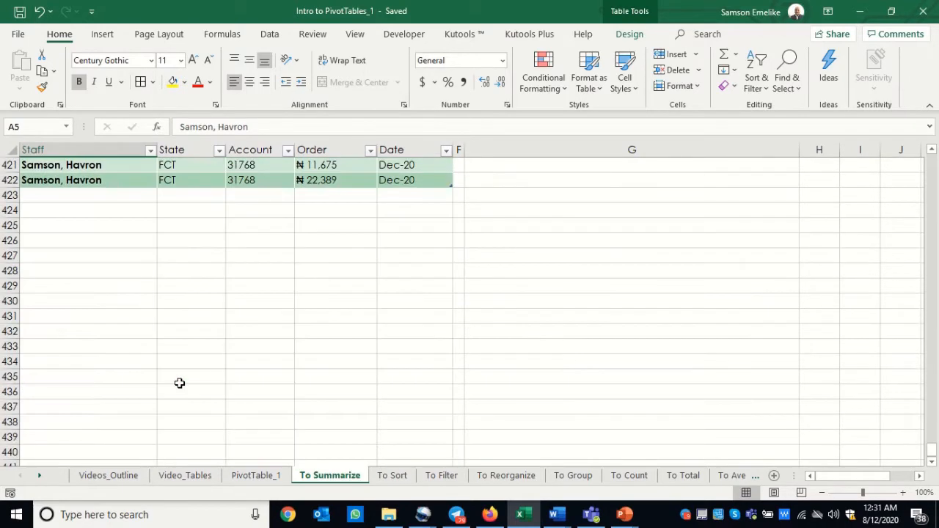
scroll(210, 248, "up", 20)
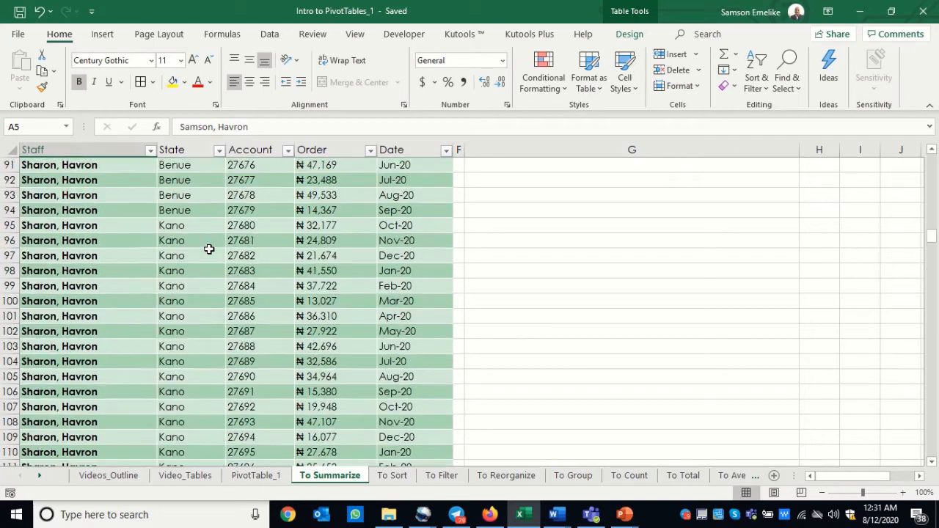
scroll(209, 249, "up", 20)
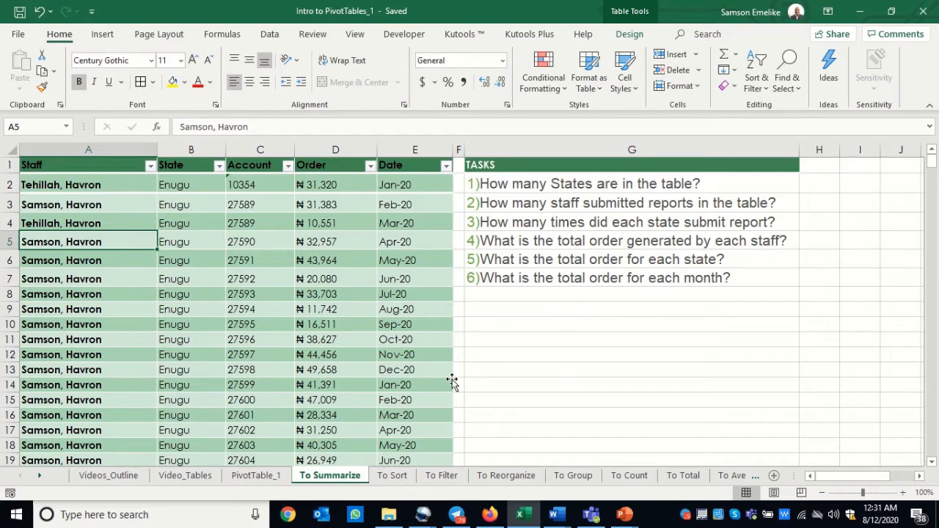
Review the example pivot tables answering the six tasks on the PivotTable_1 sheet, and return to the To Summarize sheet
left_click(256, 476)
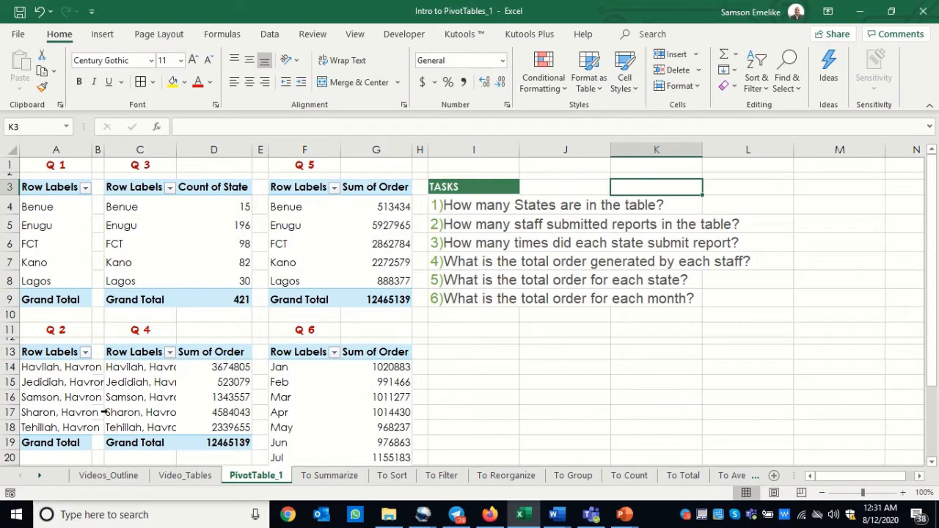
left_click(47, 368)
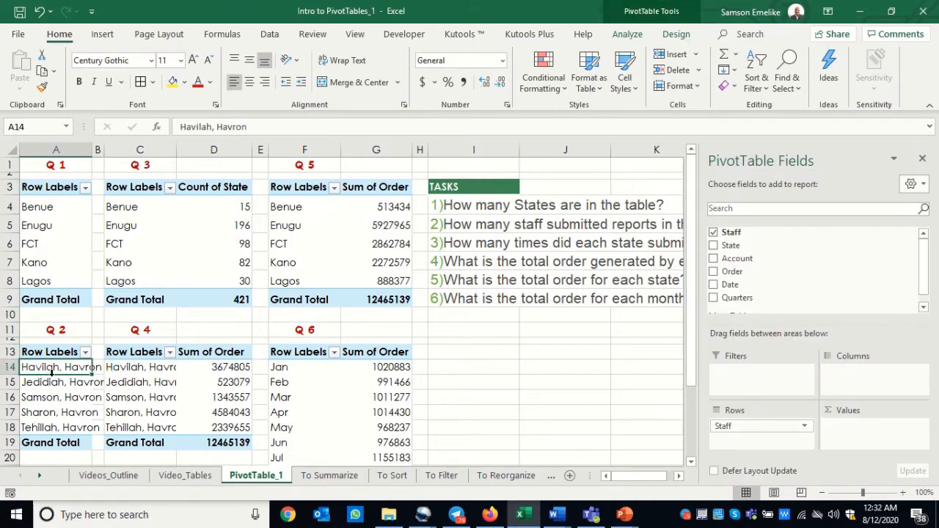
left_click(479, 248)
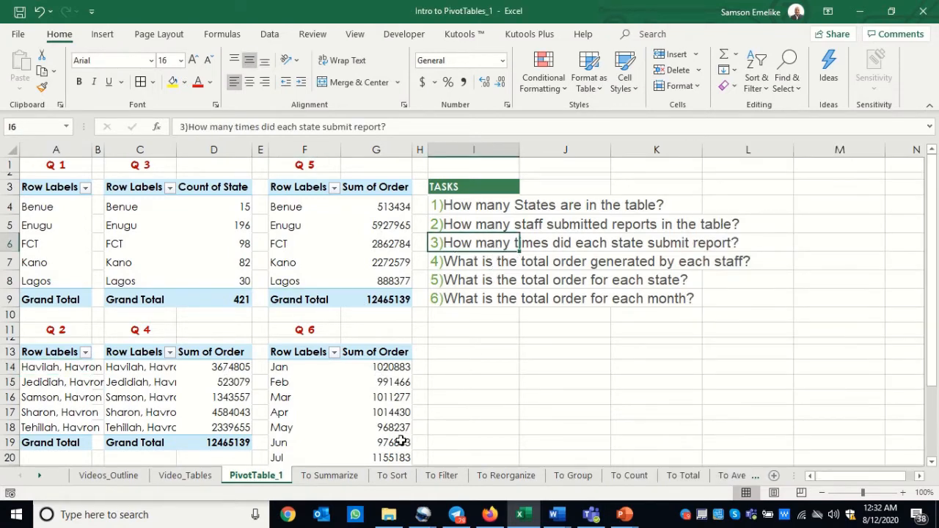
left_click(334, 477)
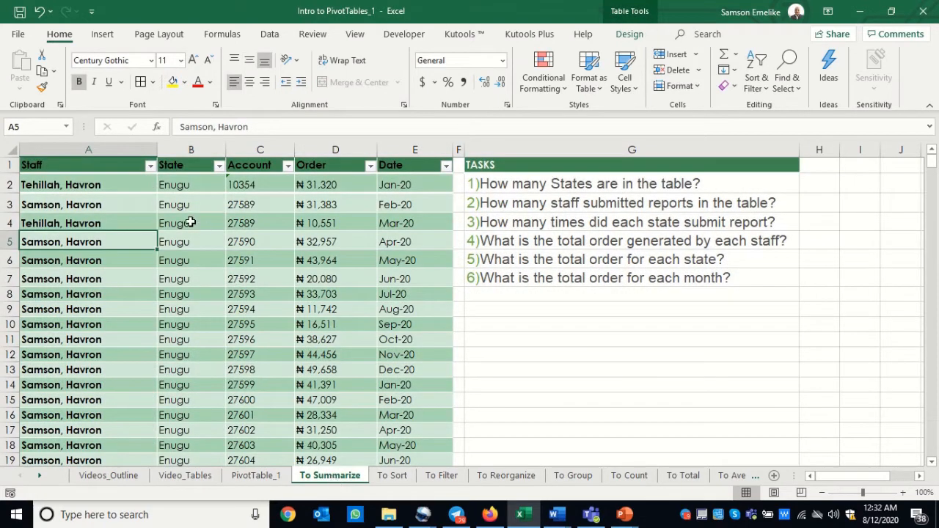
Autofit the widths of columns A to E to their contents
left_click(73, 151)
left_click_drag(73, 150, 381, 148)
double_click(374, 150)
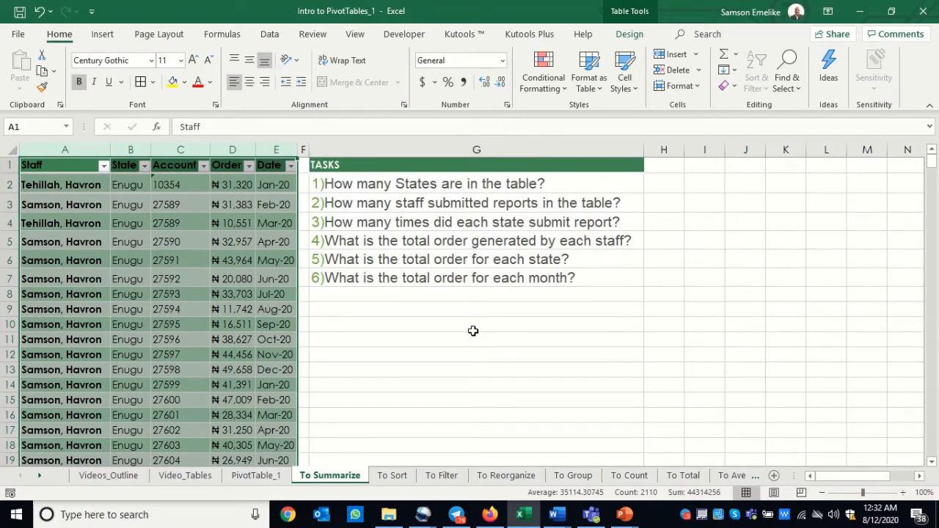
Start a new PivotTable from the staff orders table Table142 and check that the source range extends to the table's last row
left_click(121, 314)
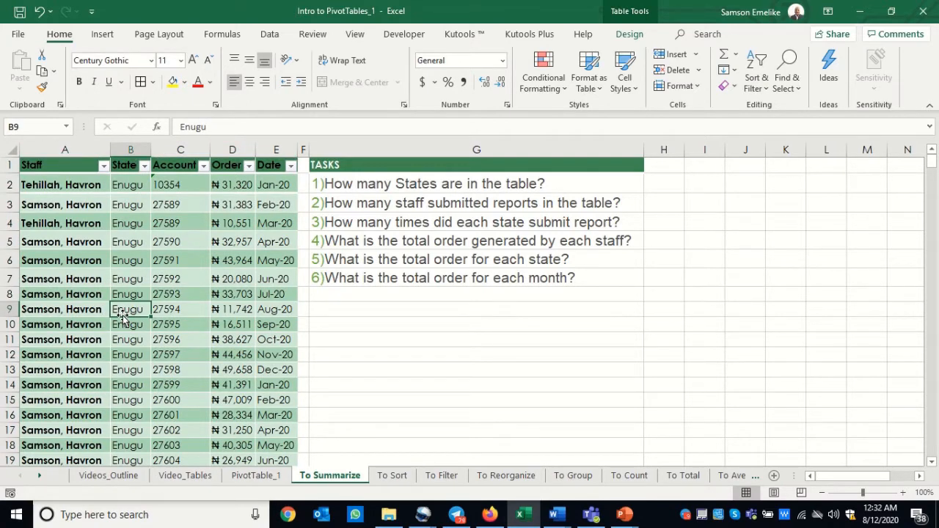
left_click(103, 35)
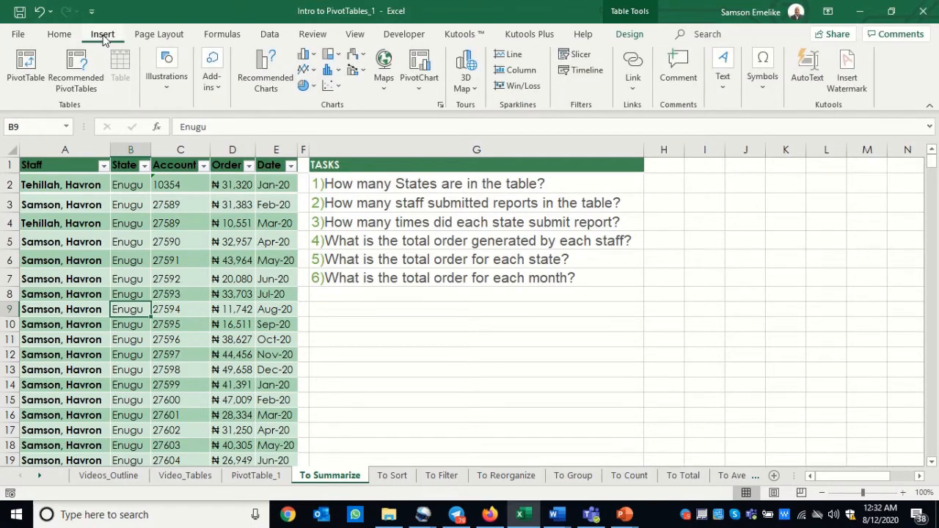
left_click(26, 70)
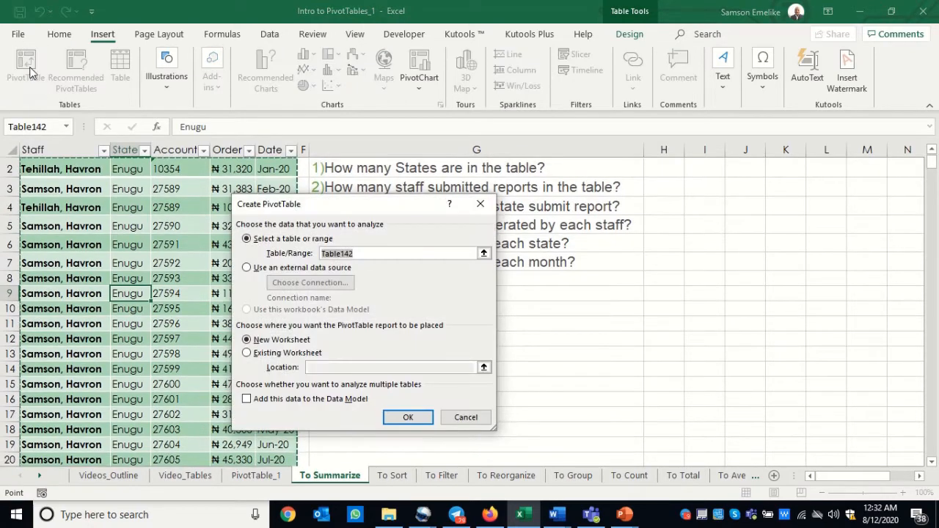
left_click_drag(338, 211, 720, 197)
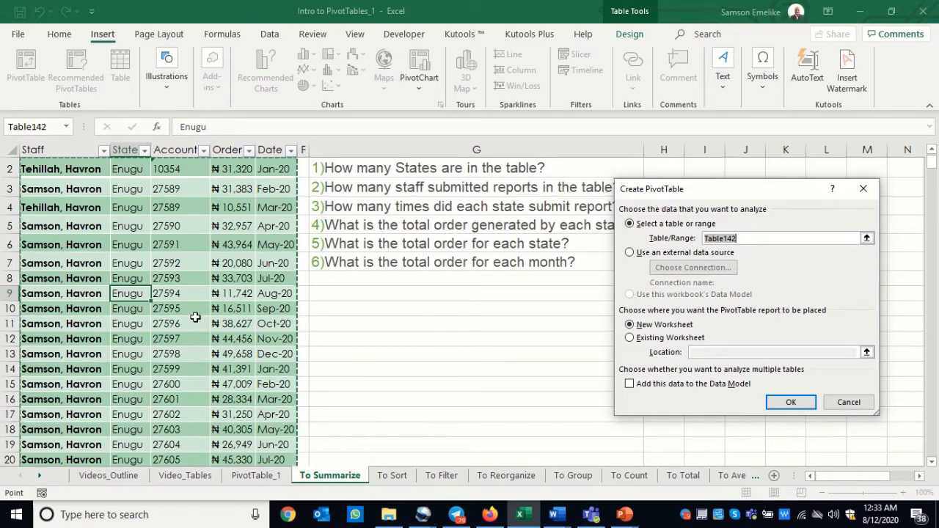
scroll(195, 317, "down", 20)
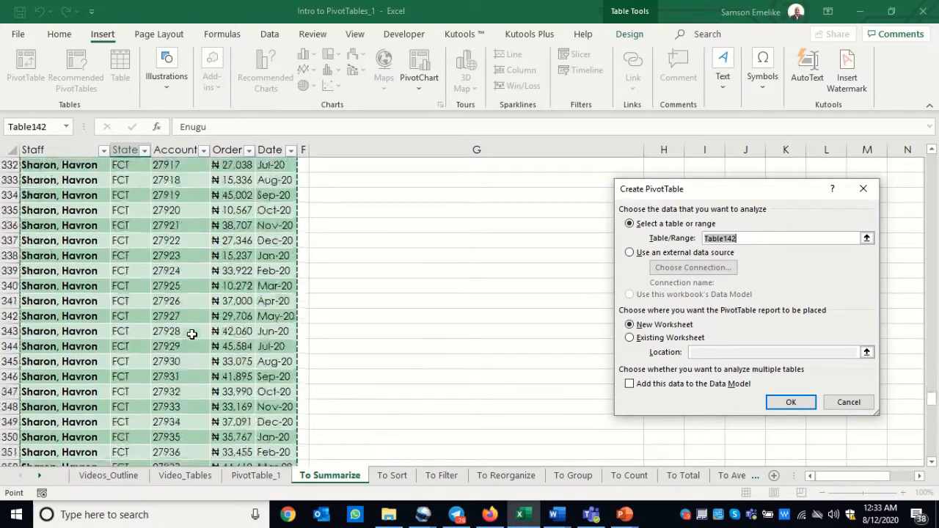
scroll(191, 334, "down", 20)
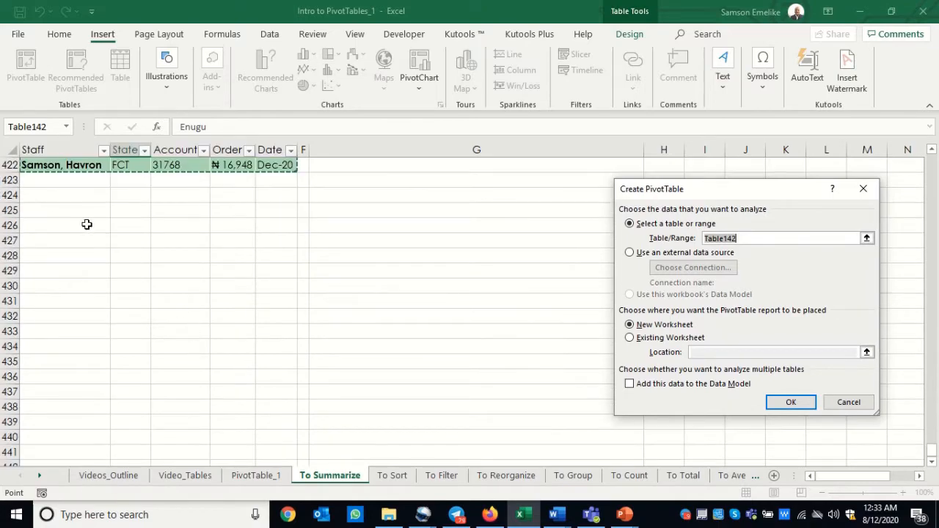
scroll(754, 310, "up", 20)
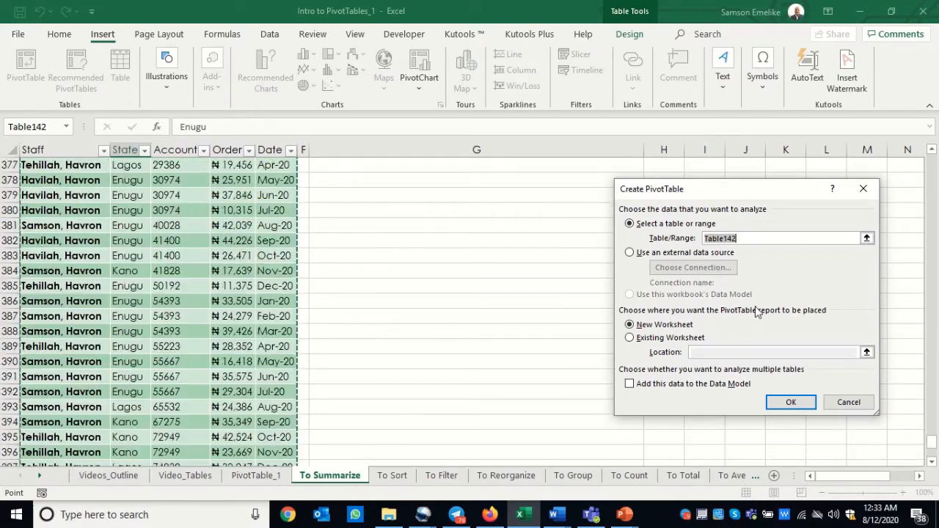
scroll(682, 286, "up", 20)
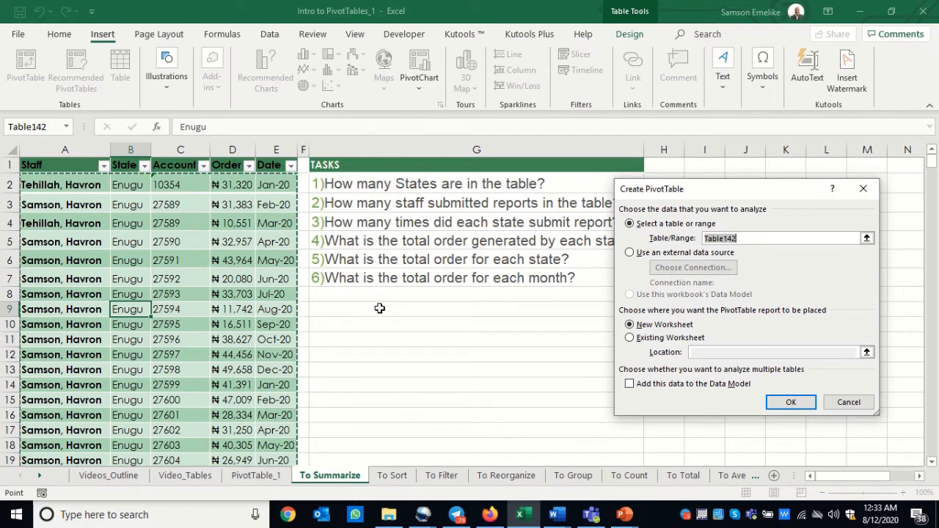
Place the PivotTable on the existing worksheet at cell G10 of the To Summarize sheet
left_click(630, 338)
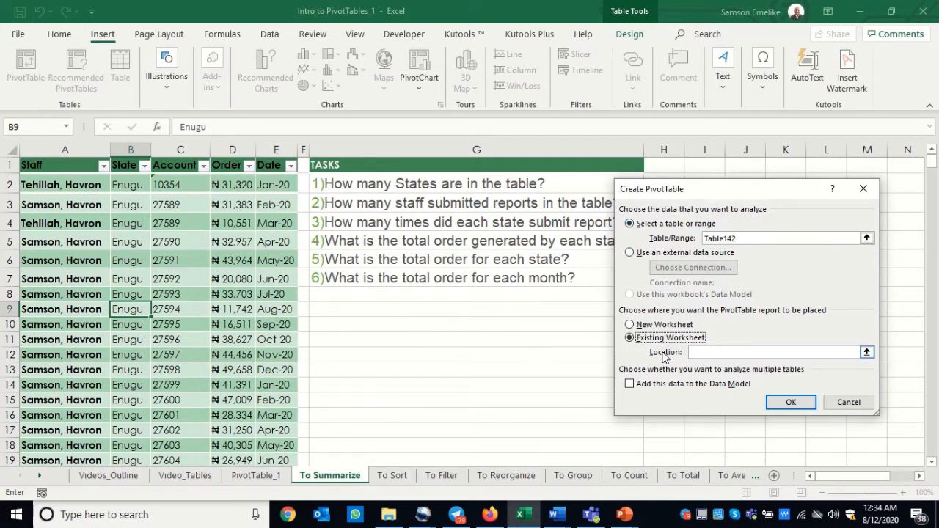
left_click(702, 354)
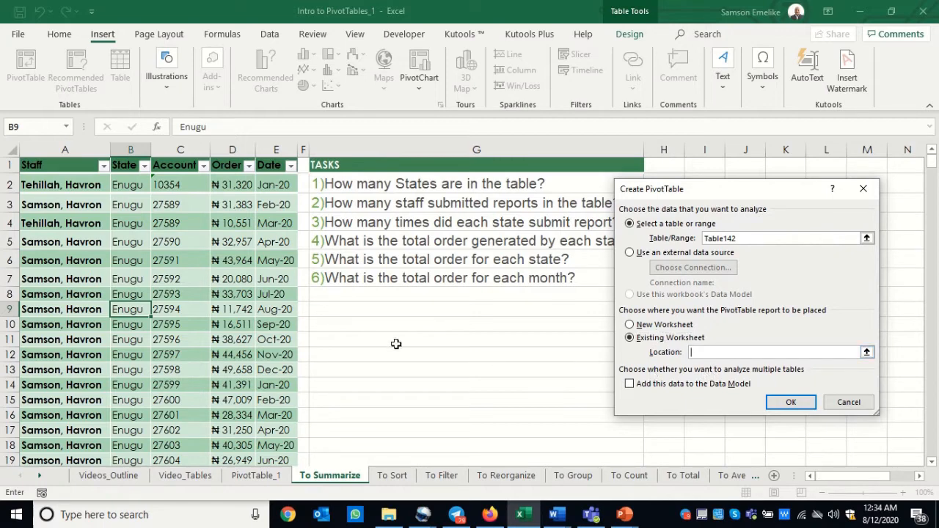
left_click(369, 322)
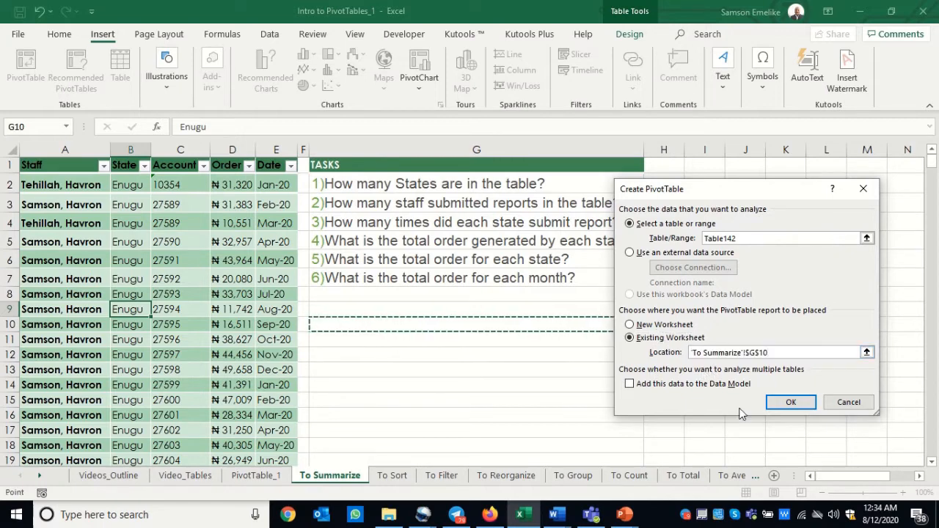
left_click(789, 404)
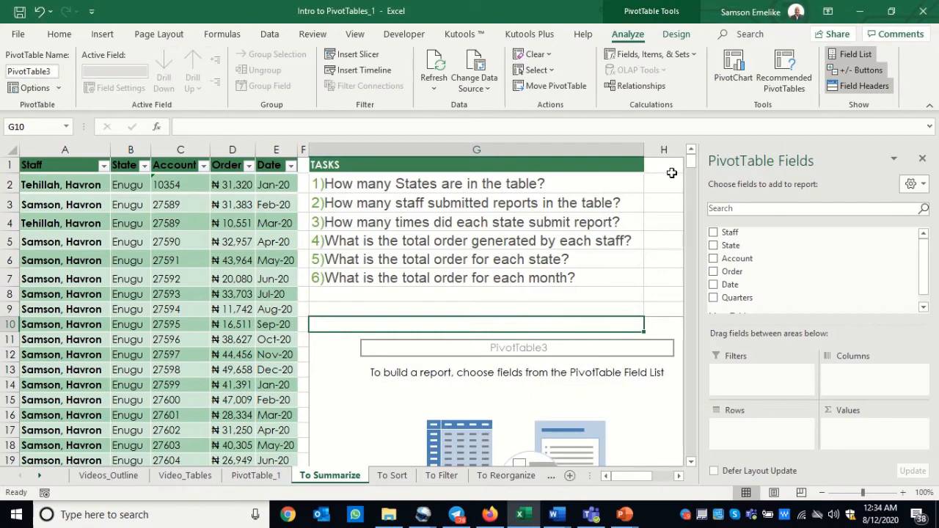
Narrow column G, which holds the task list and the empty pivot table
left_click_drag(644, 151, 424, 154)
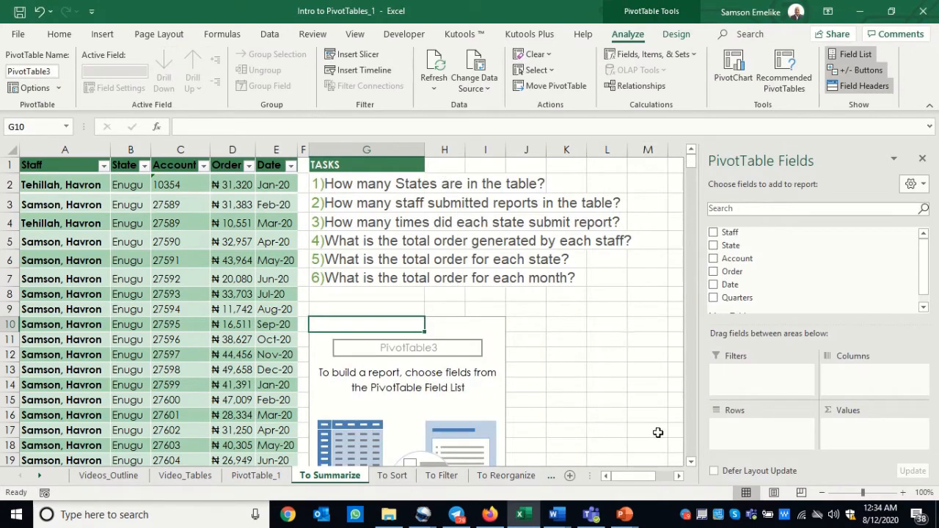
left_click(678, 476)
left_click(679, 475)
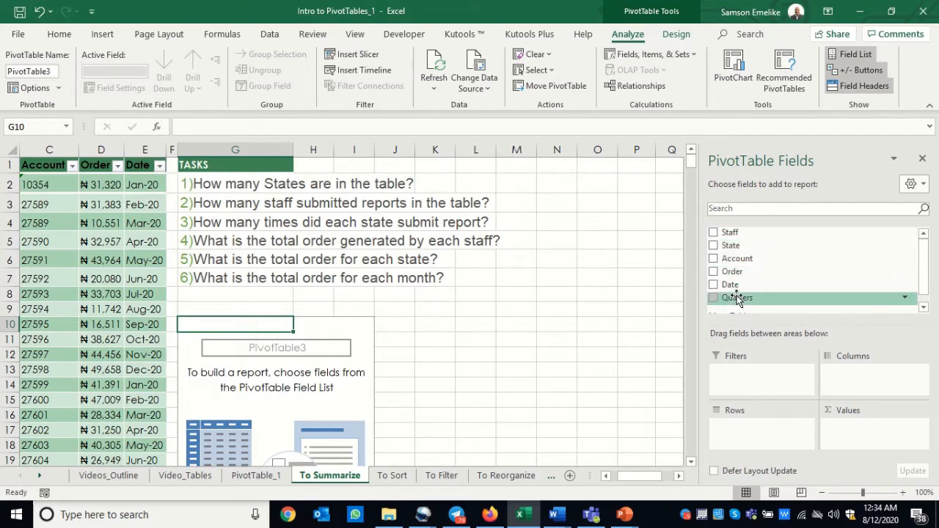
left_click_drag(923, 261, 926, 290)
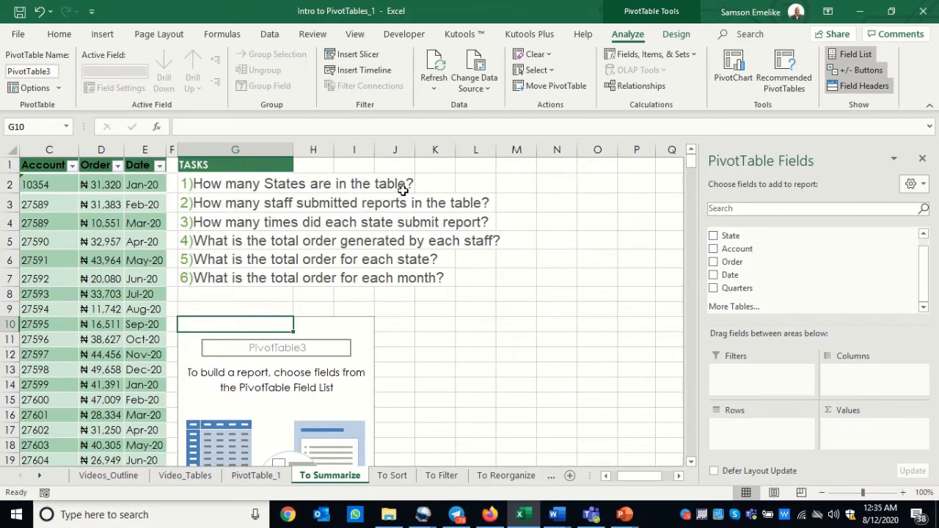
Add the State field to the pivot table, move it from rows to filters, and return it to rows
left_click(713, 236)
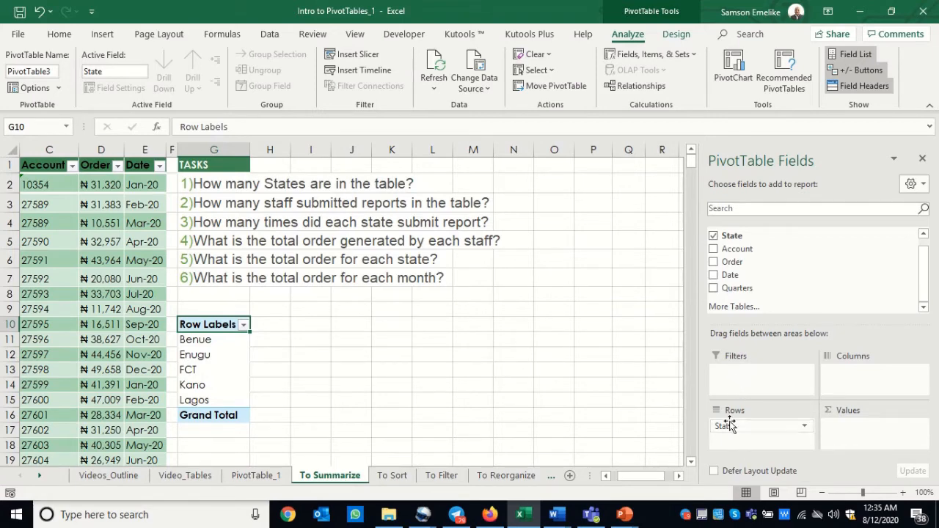
left_click_drag(727, 431, 732, 374)
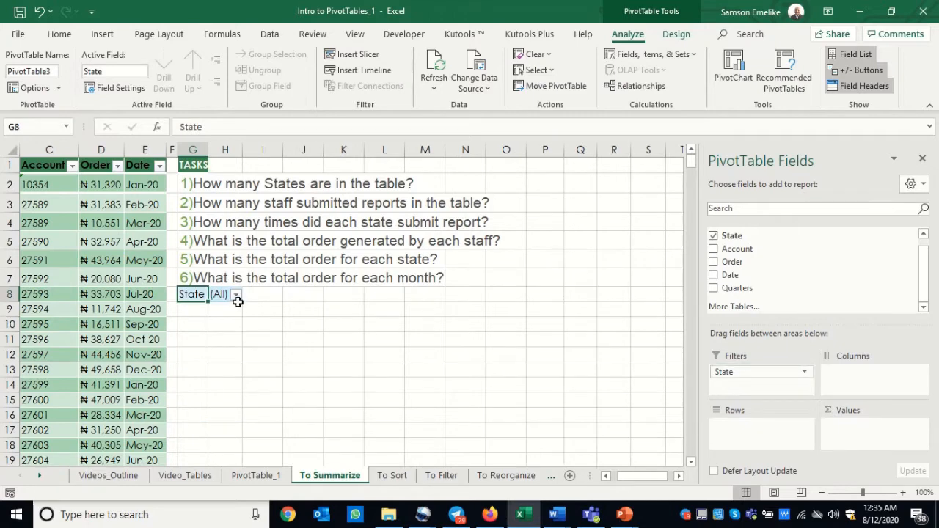
left_click(235, 294)
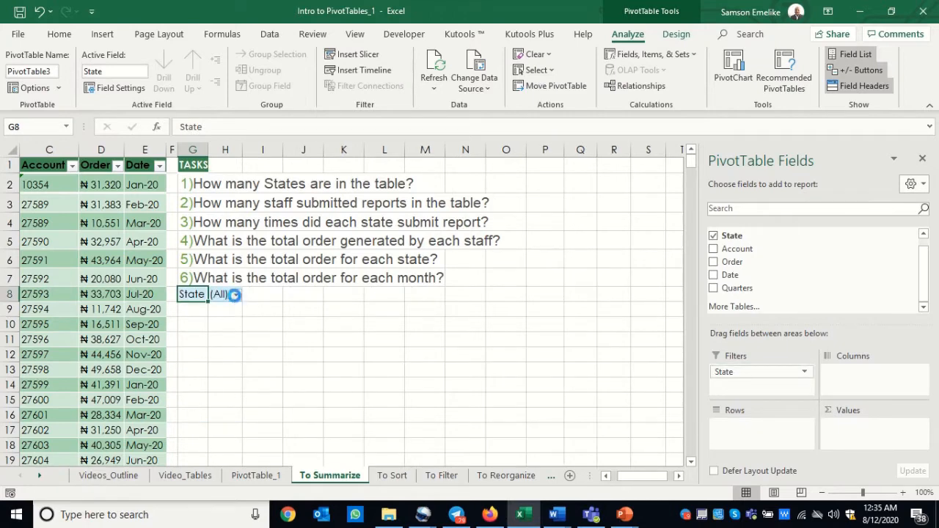
left_click(236, 294)
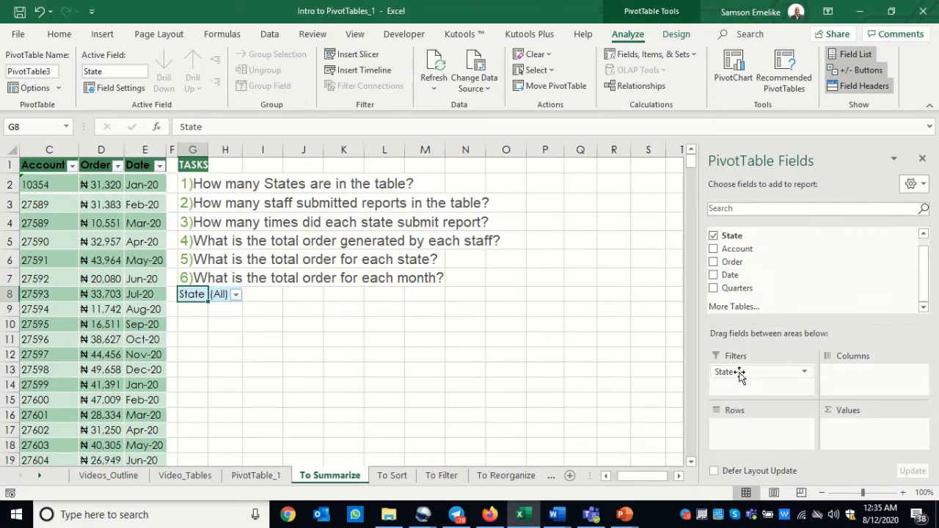
left_click_drag(740, 372, 745, 433)
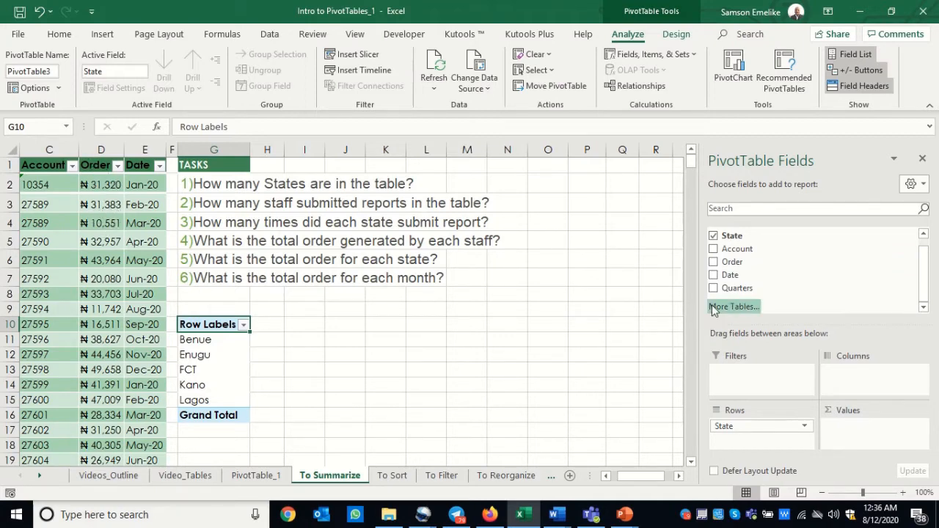
Add Order to the pivot table's values, swap it with State between rows and values, and remove both fields
left_click(713, 262)
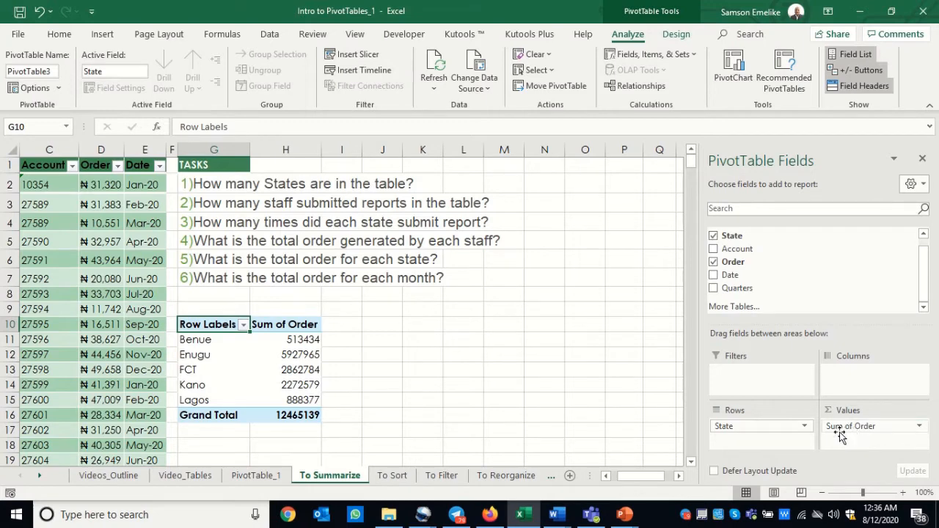
left_click_drag(850, 427, 761, 444)
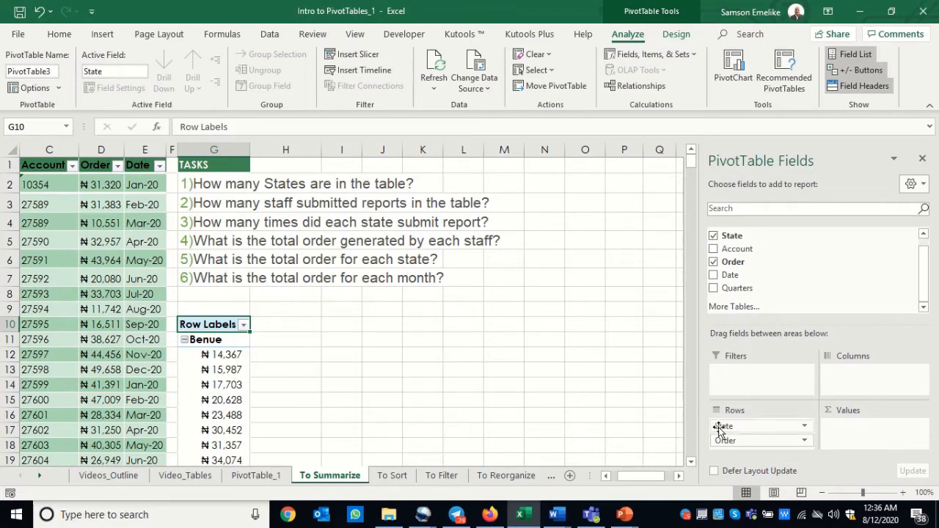
left_click_drag(722, 428, 847, 439)
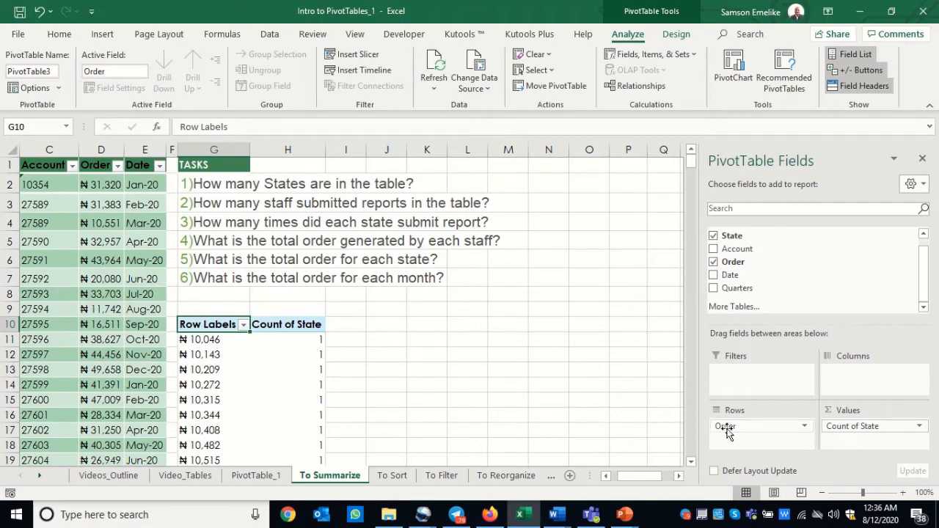
left_click_drag(735, 430, 608, 381)
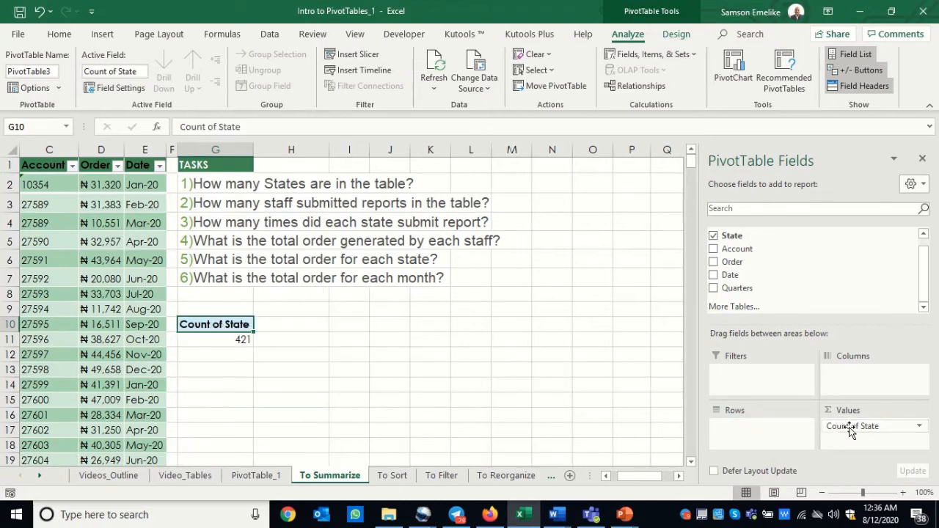
left_click_drag(849, 426, 616, 377)
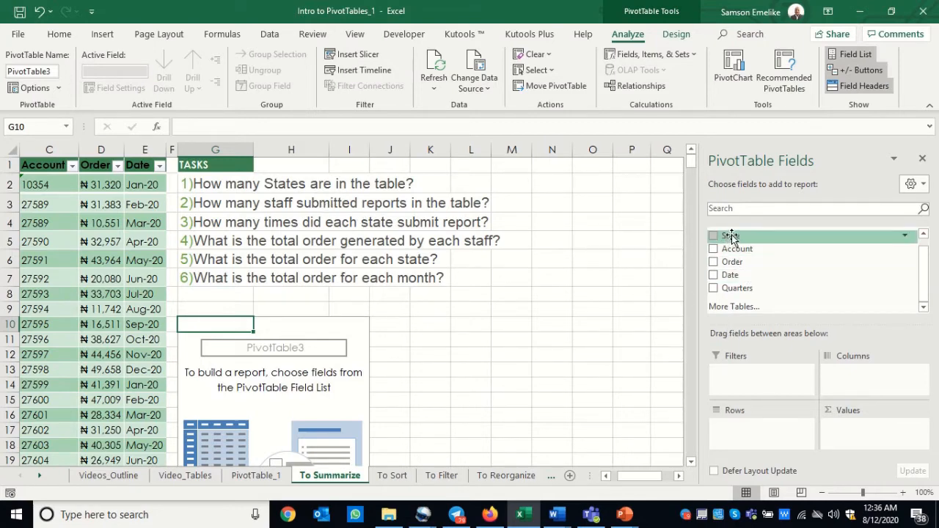
Add the State field to the rows of the empty pivot table at G10 to list the states
left_click_drag(731, 236, 741, 438)
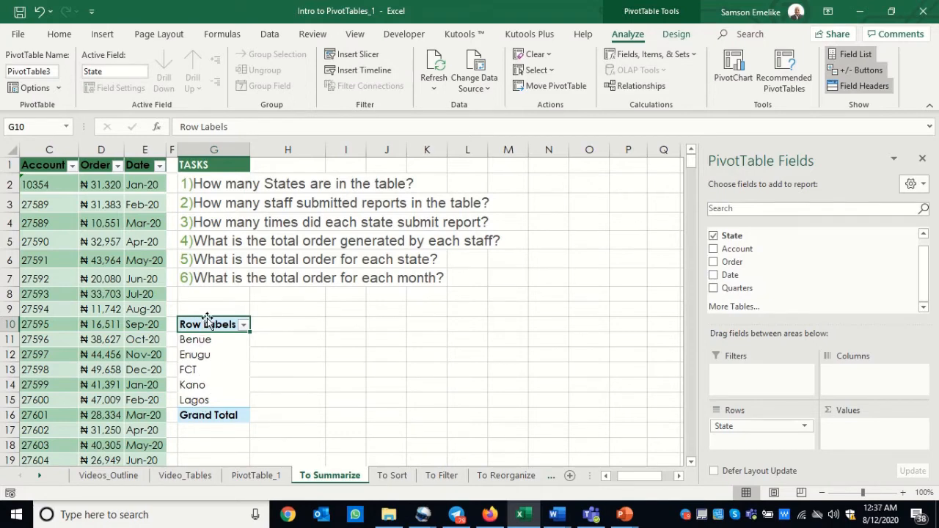
left_click_drag(208, 318, 209, 308)
left_click(477, 296)
Copy the states pivot table in G10:G16 and paste the copy at cell I10
left_click_drag(196, 324, 219, 415)
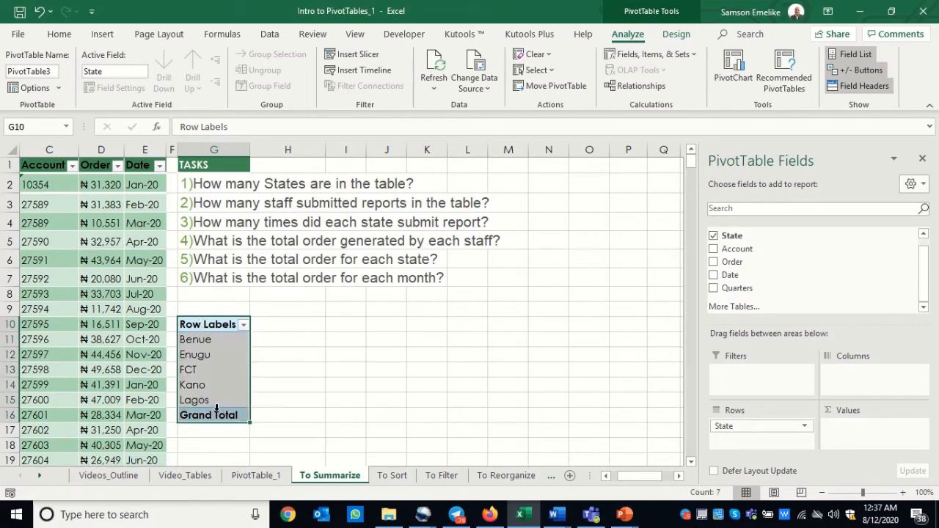
key("ctrl+c")
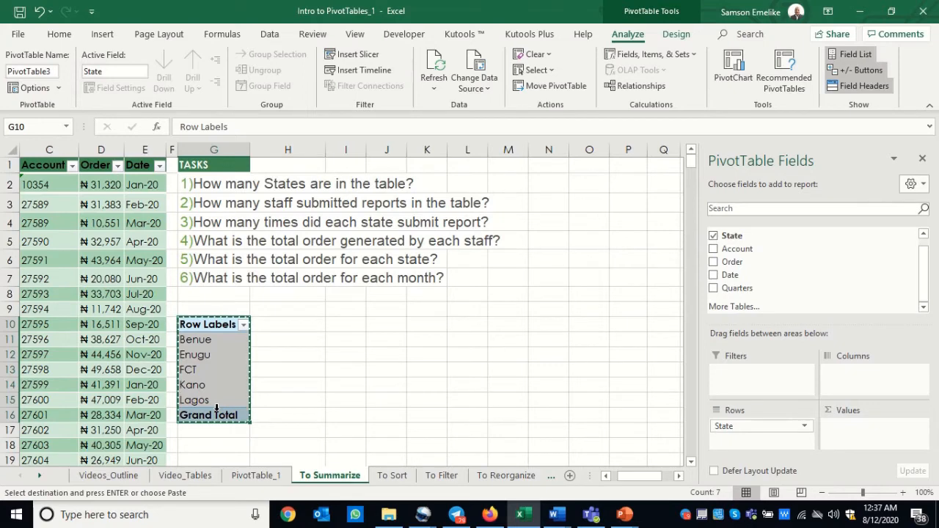
left_click(353, 321)
key("Return")
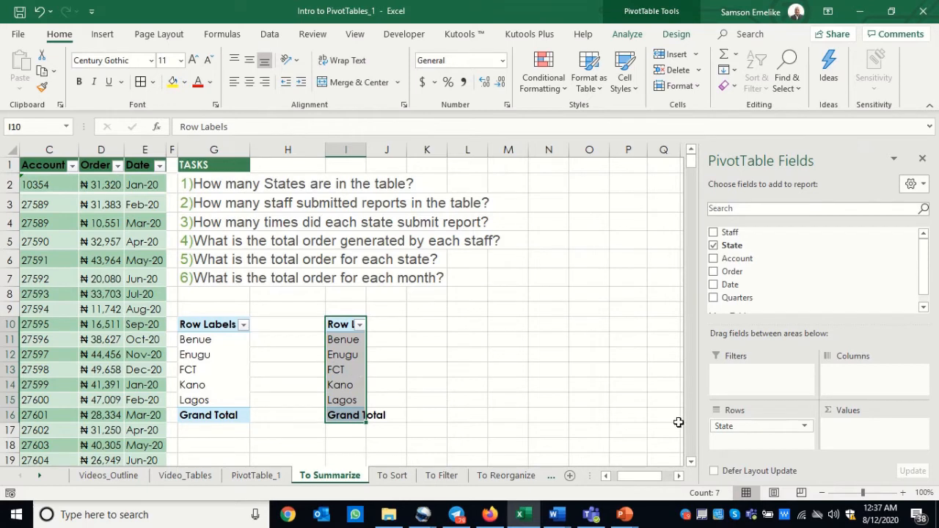
Replace the State field with Staff in the rows of the copied pivot table at I10
left_click_drag(724, 425, 622, 416)
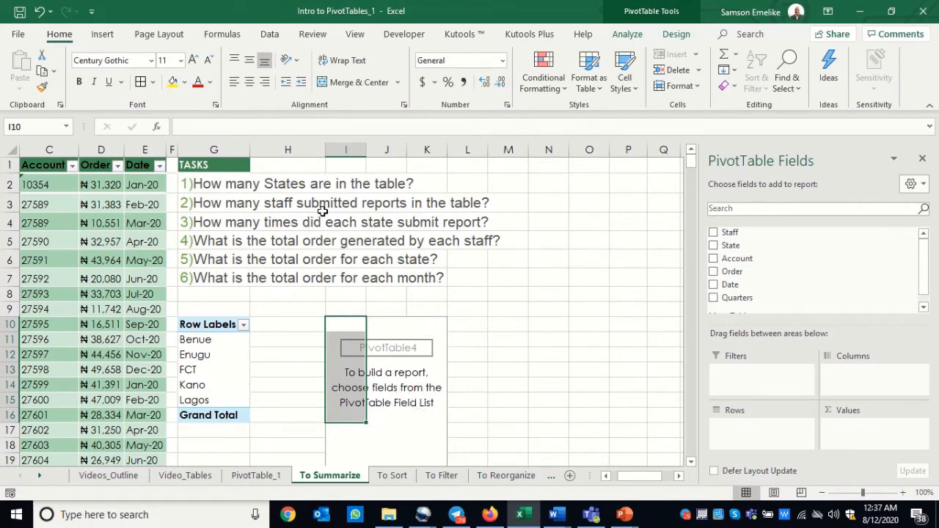
left_click(714, 233)
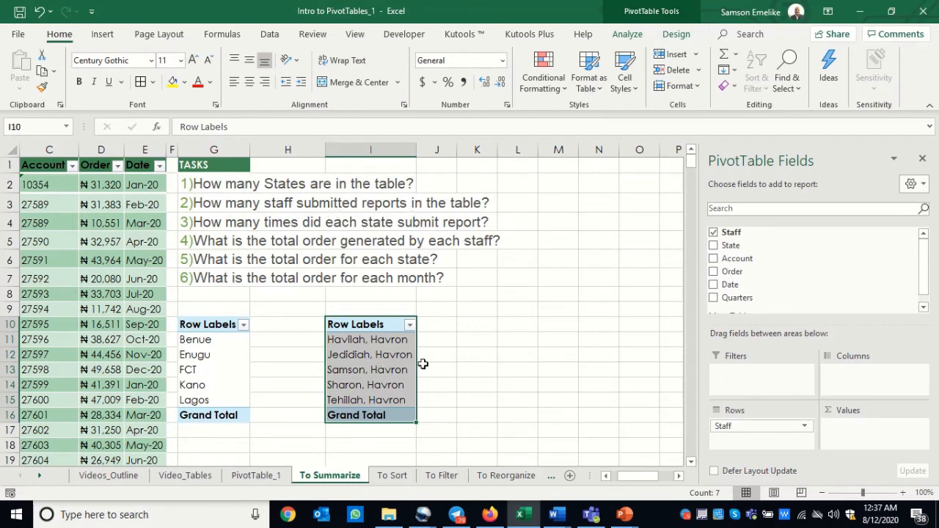
left_click(381, 378)
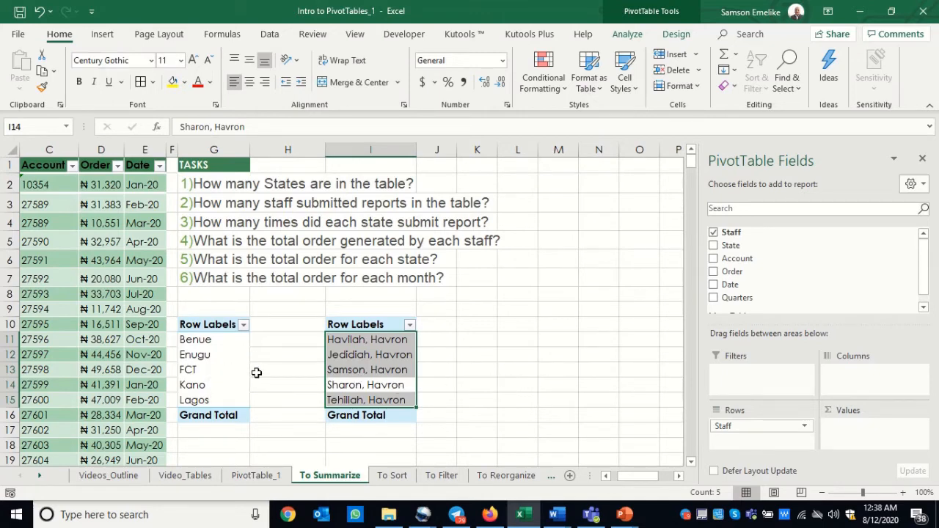
left_click(375, 369)
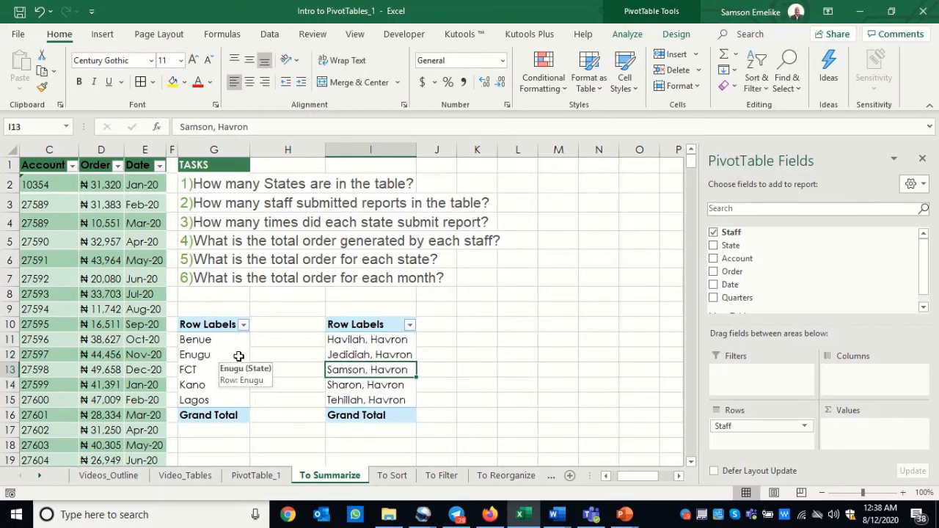
Try to place the State field in the columns of the states pivot table at G10
left_click(204, 356)
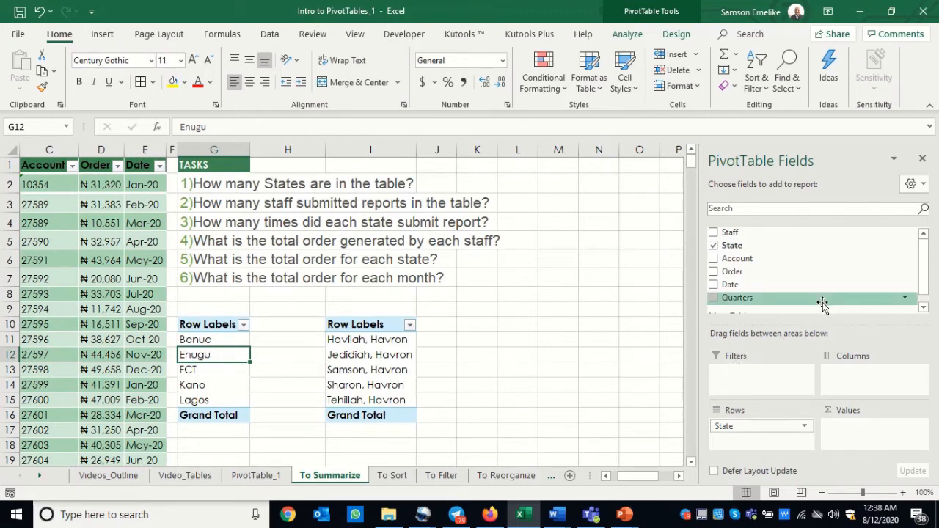
left_click_drag(732, 235, 859, 382)
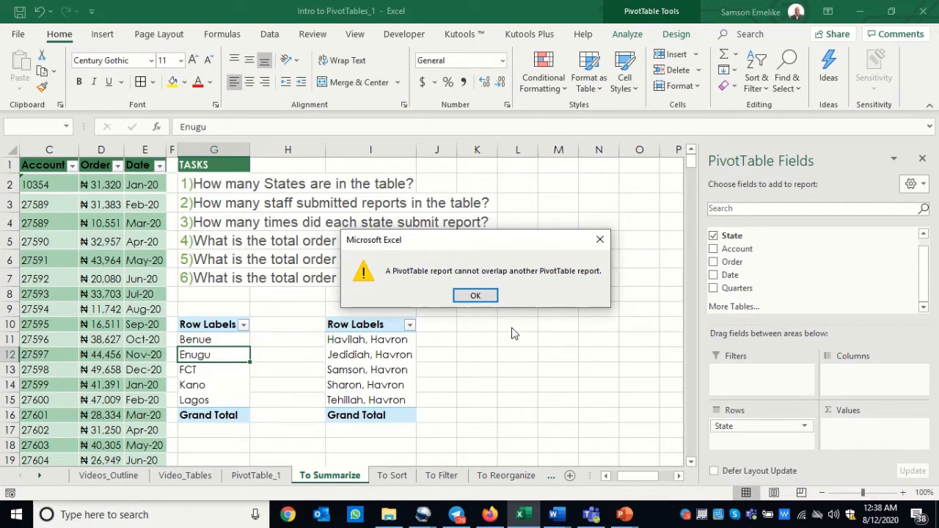
left_click(476, 296)
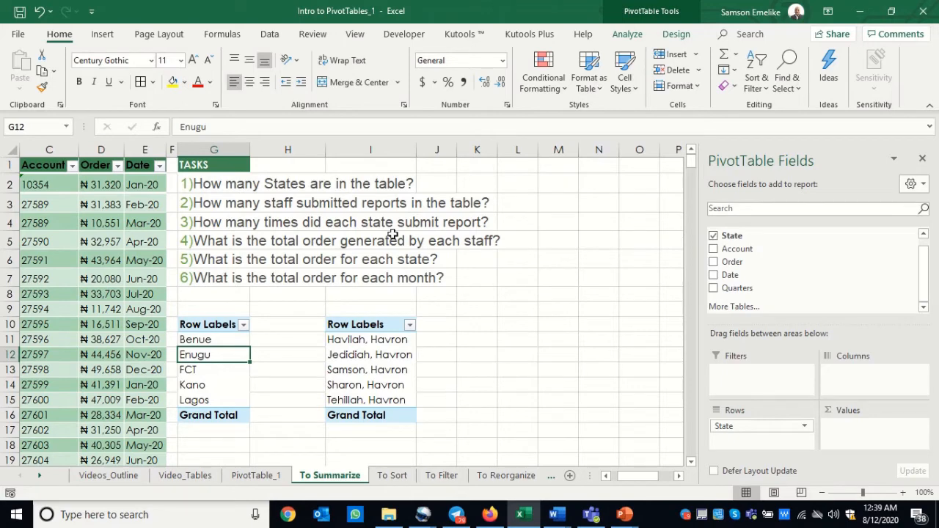
Copy the states pivot table in G10:G16 to cell K10, narrowing column H and widening column K
left_click_drag(325, 150, 283, 151)
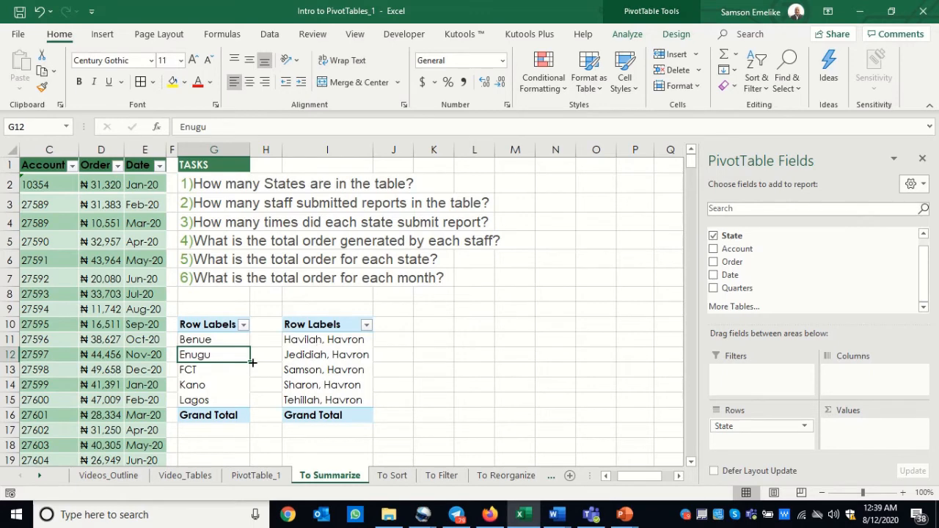
left_click_drag(214, 324, 211, 407)
key("ctrl+c")
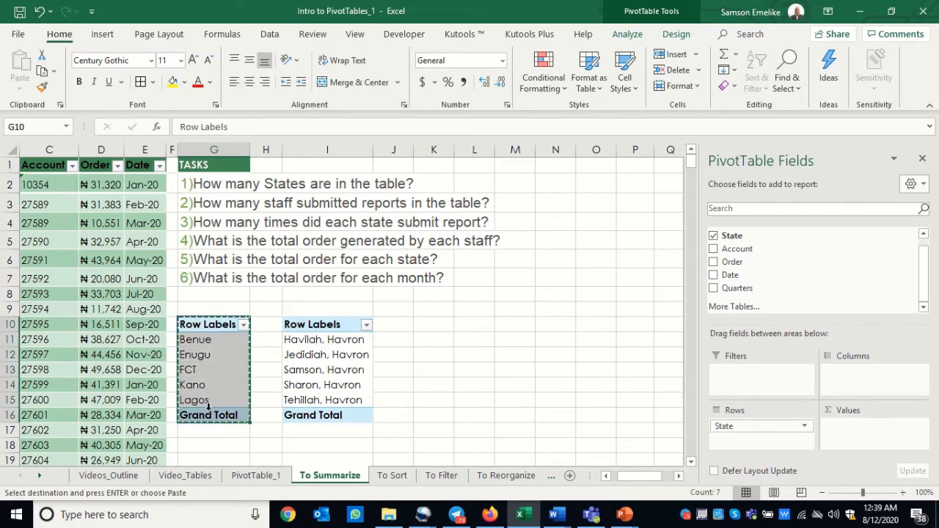
left_click(435, 324)
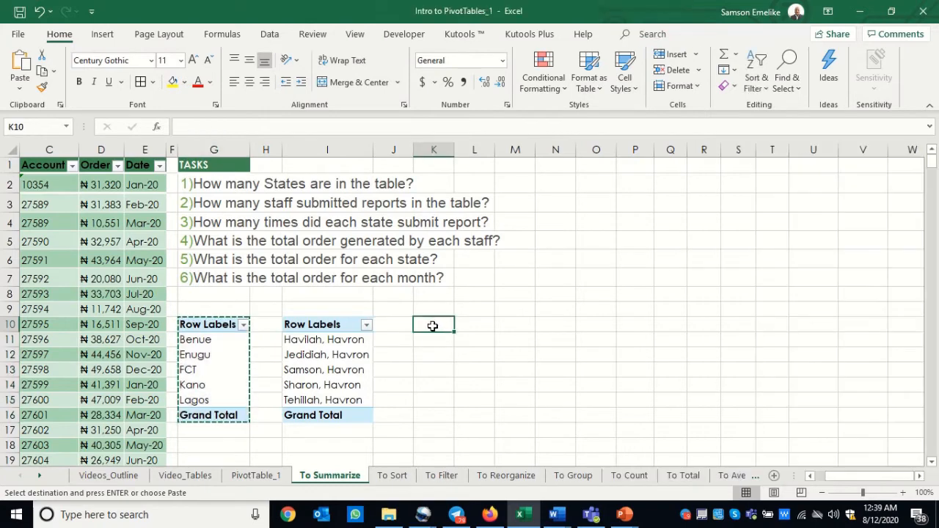
key("Return")
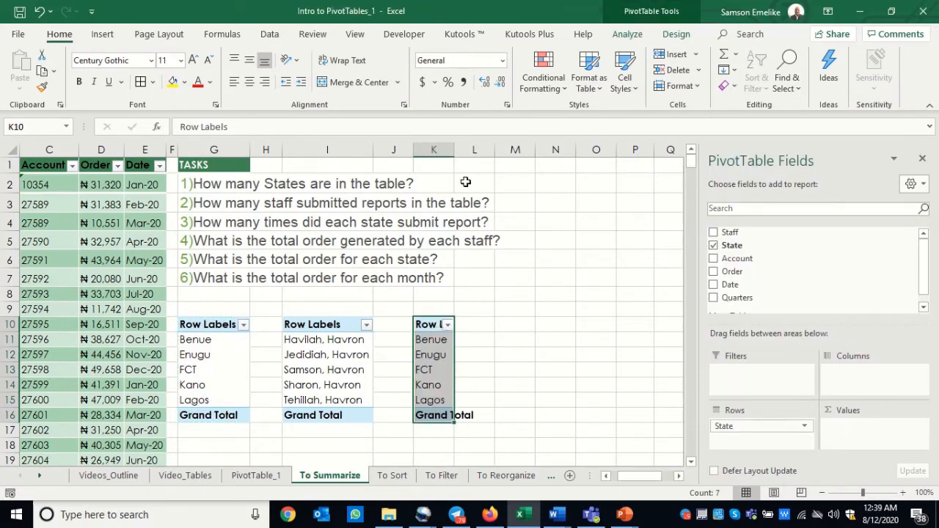
left_click_drag(454, 149, 481, 151)
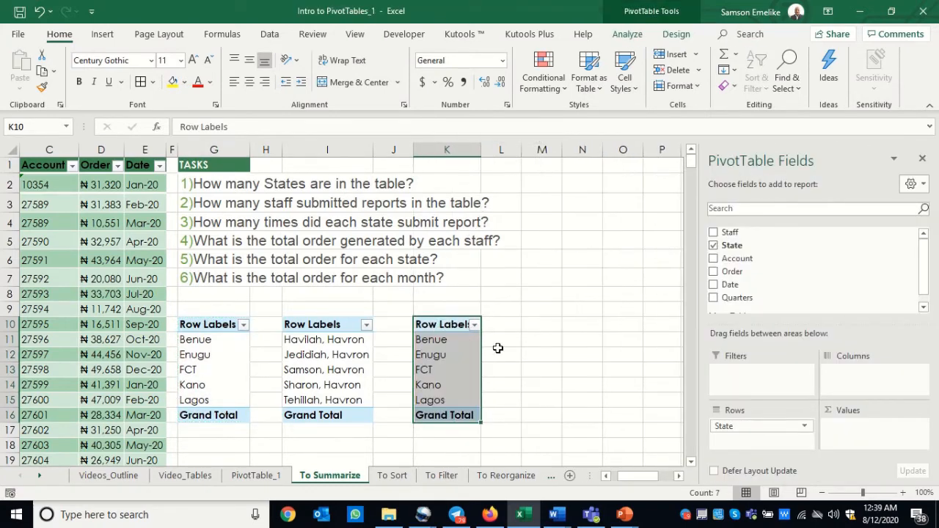
Add the State field to the values of the pivot table at K10 to count each state's reports
left_click(441, 355)
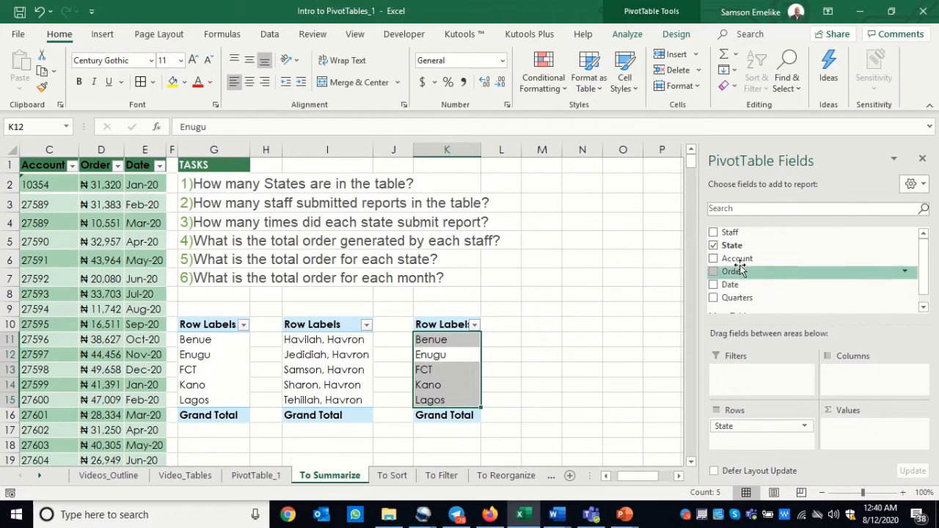
left_click_drag(730, 250, 866, 439)
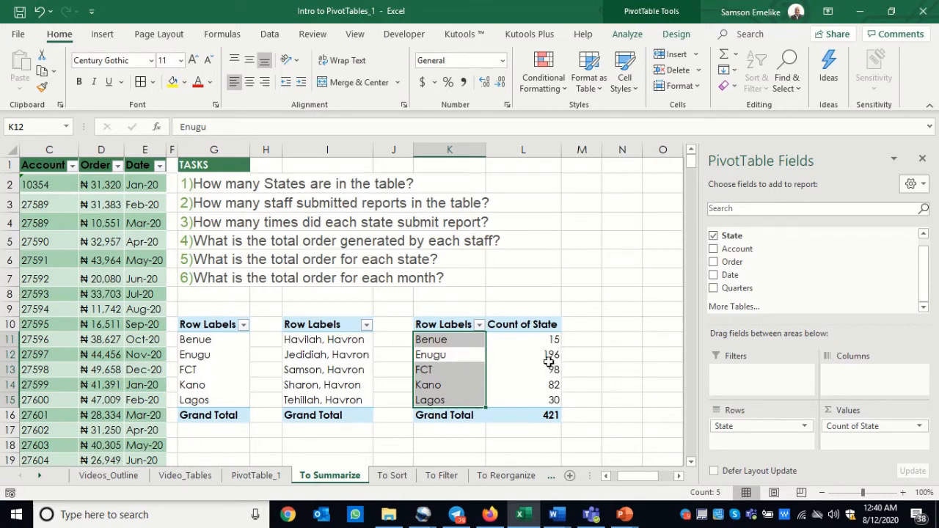
left_click(442, 388)
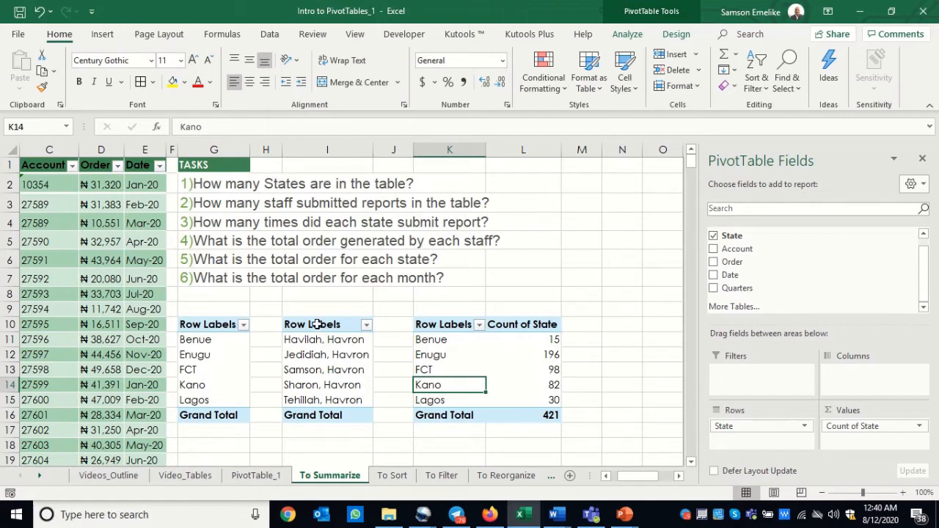
Copy the staff pivot table in I10:I16 and paste the copy at cell N10
left_click_drag(316, 324, 354, 415)
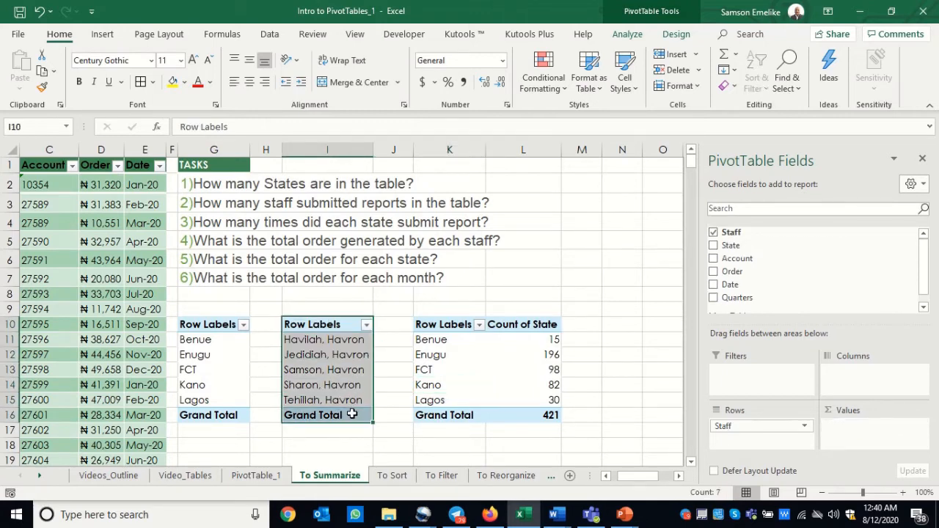
key("ctrl+c")
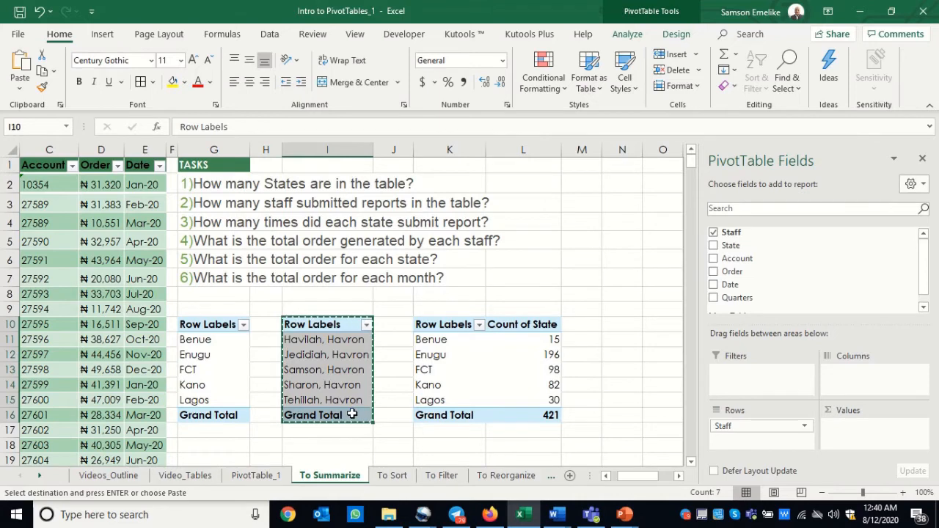
left_click(622, 323)
key("Return")
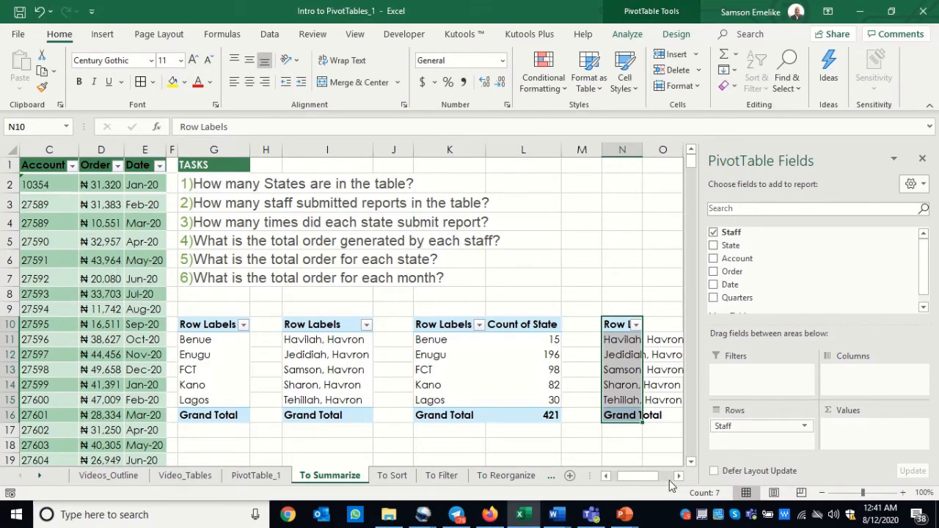
Narrow the spacer columns M, J and H and fit column N to its contents
left_click(679, 476)
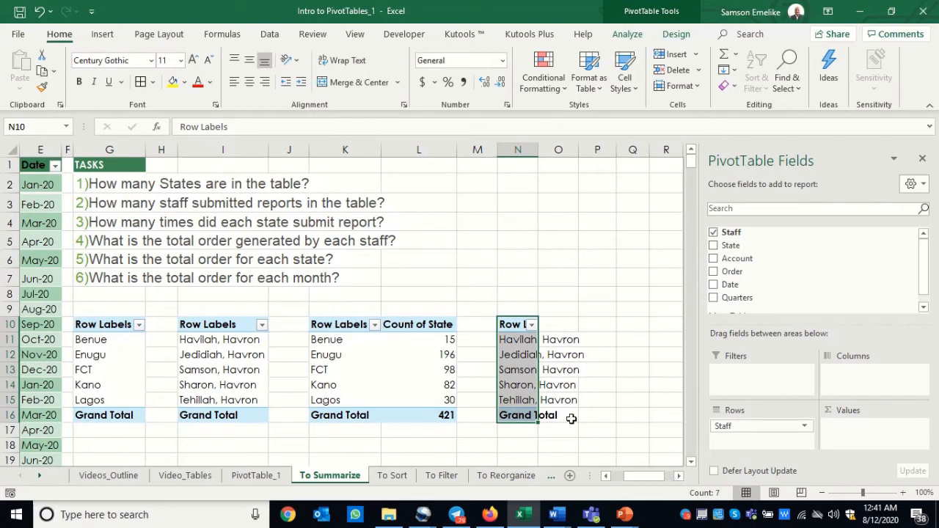
left_click_drag(496, 149, 468, 149)
left_click_drag(309, 150, 278, 150)
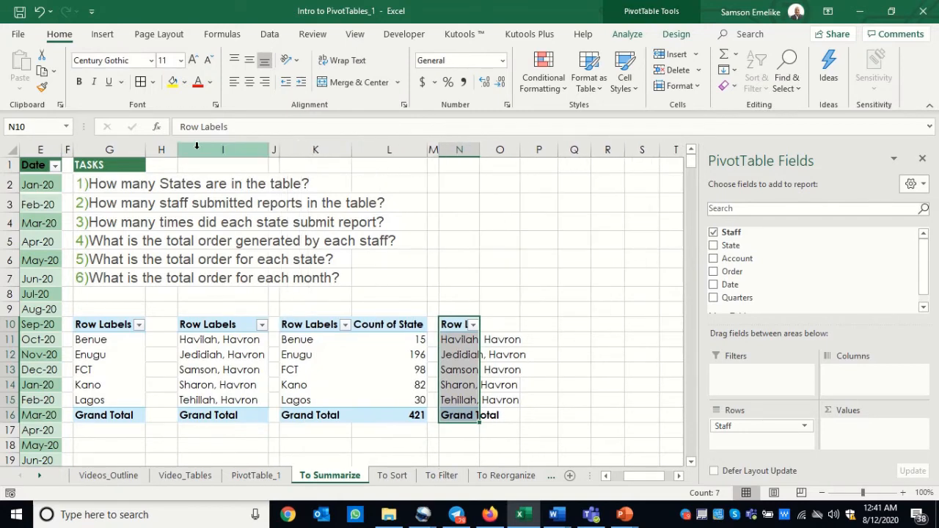
left_click_drag(177, 149, 154, 150)
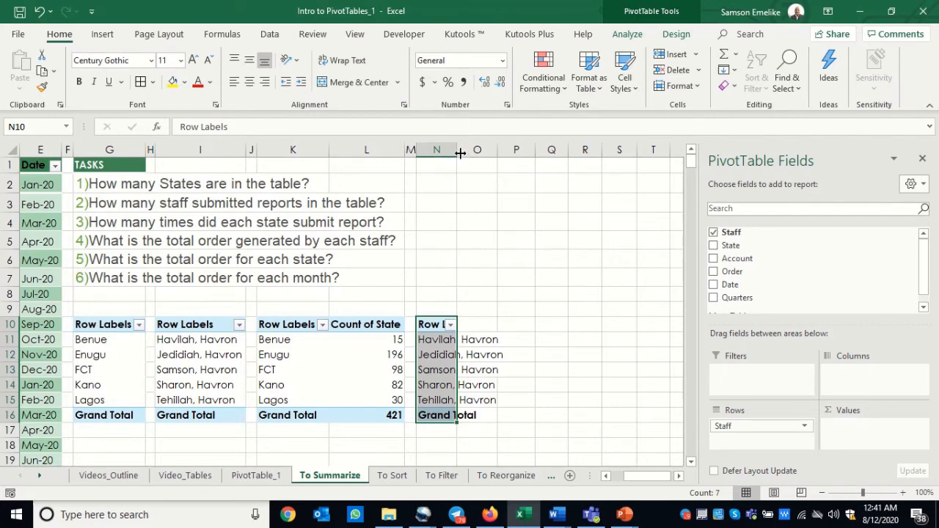
double_click(460, 151)
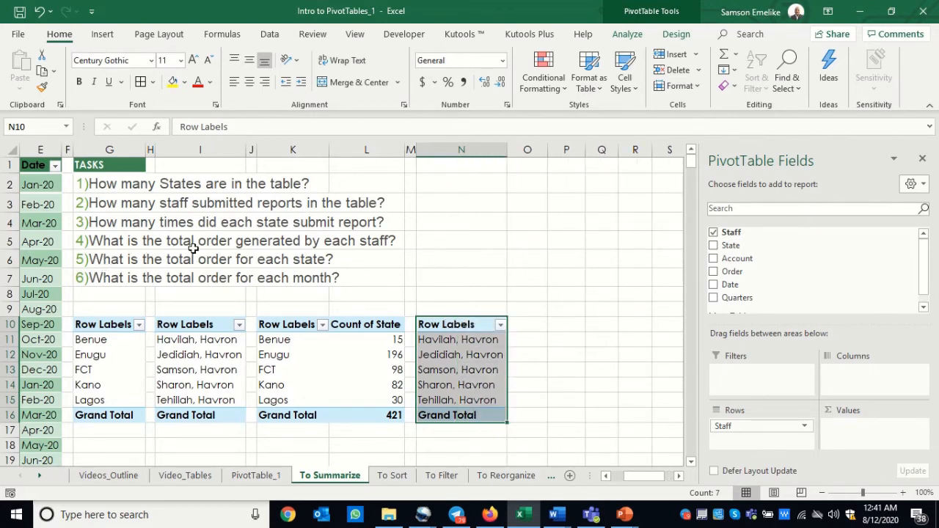
Add the Order field to the values of the pivot table at N10 to total orders by staff
left_click(475, 355)
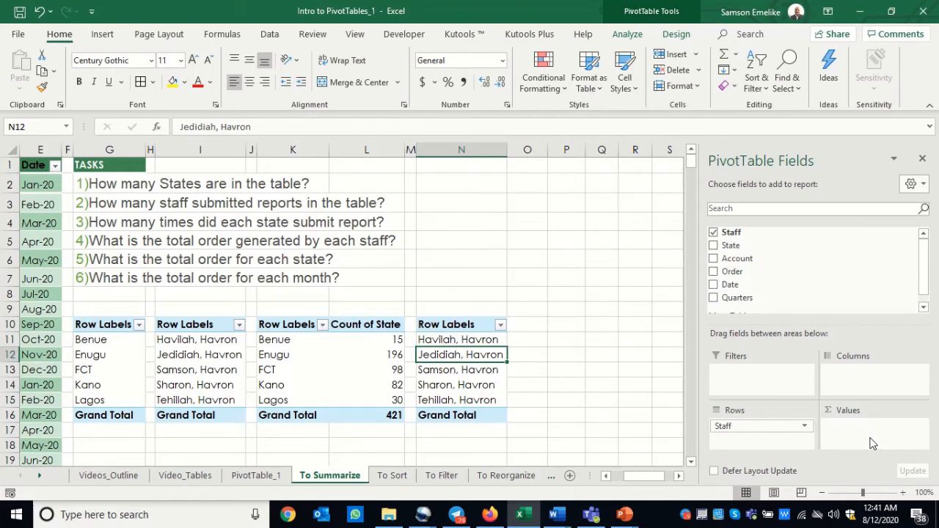
left_click(714, 272)
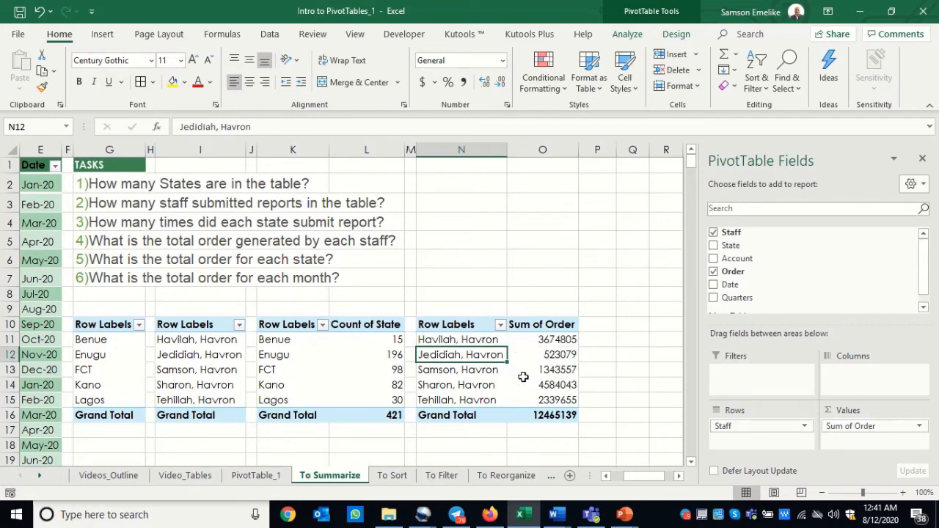
mouse_move(523, 377)
Copy the states pivot table in G10:G16 to cell Q10 and narrow the spacer column P
left_click_drag(104, 325, 125, 410)
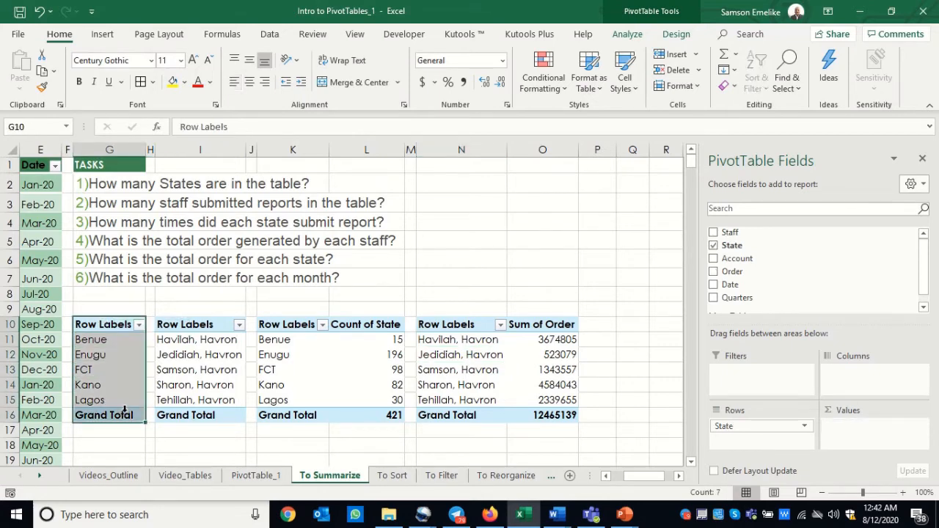
key("ctrl+c")
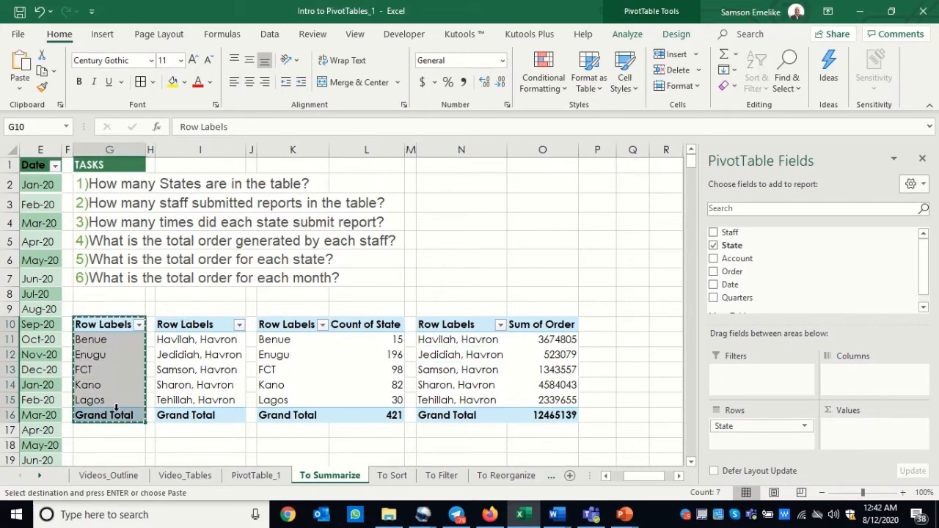
left_click(627, 324)
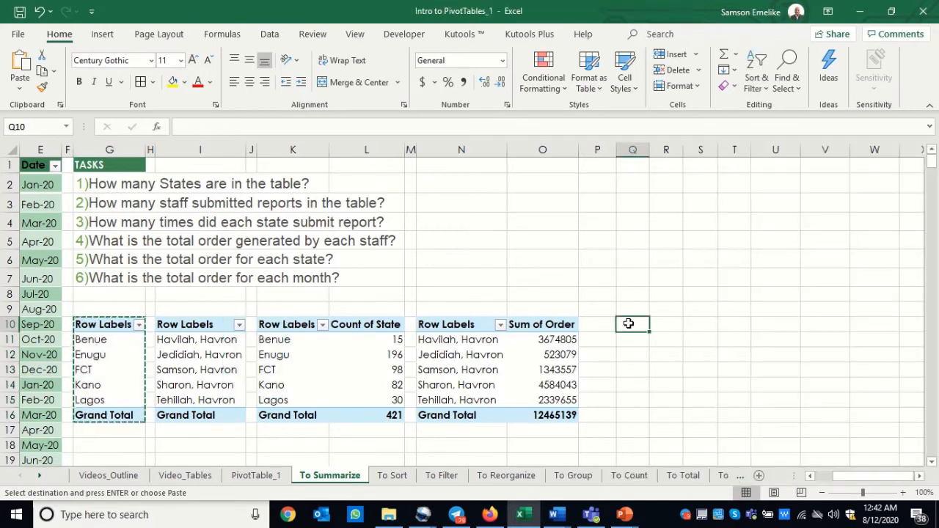
key("Return")
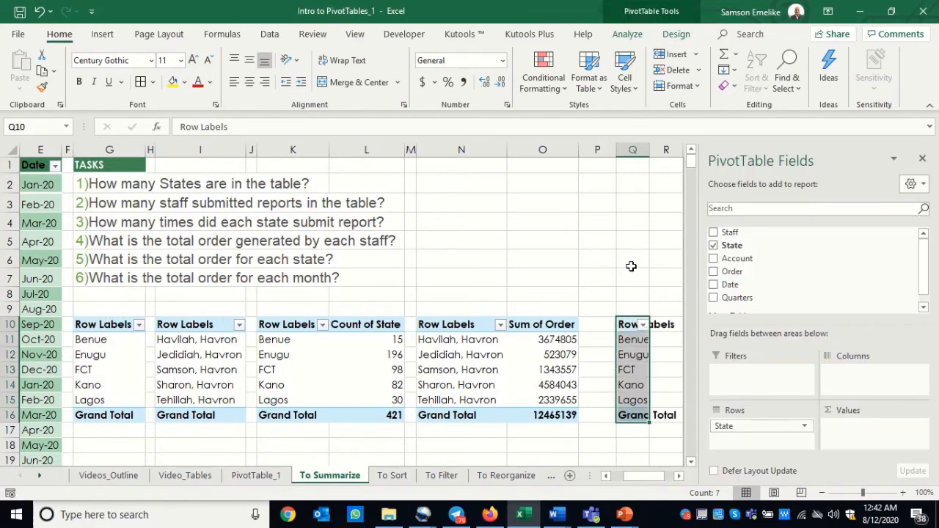
left_click_drag(614, 149, 589, 149)
left_click(679, 475)
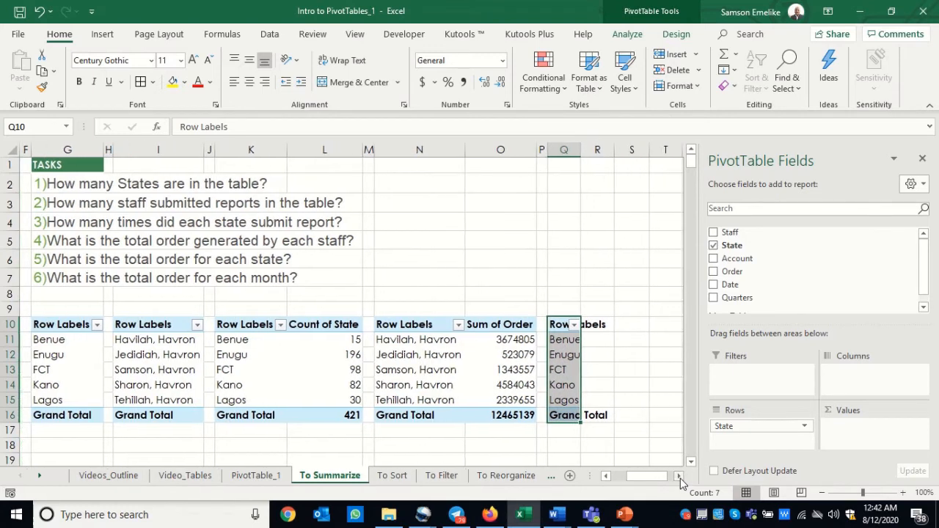
left_click(679, 476)
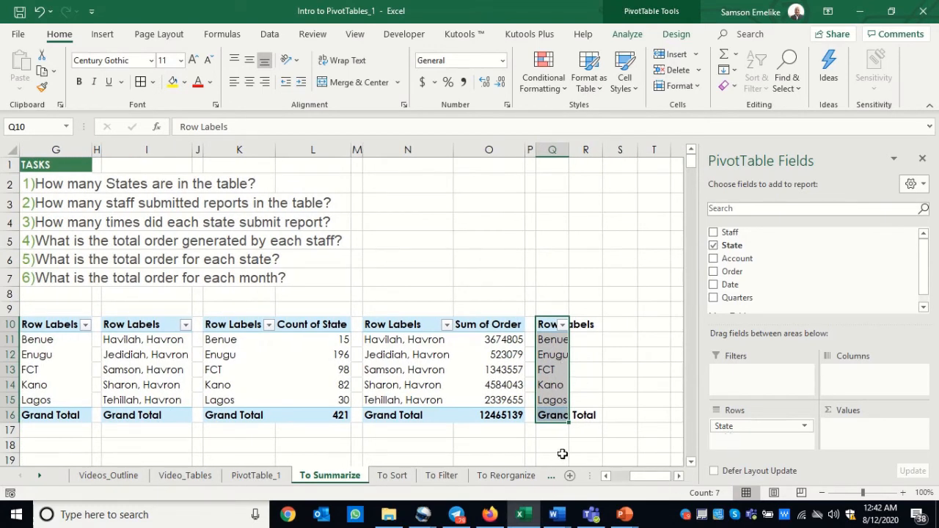
Add the Order field to the values of the pivot table at Q10 to total orders by state
left_click(713, 272)
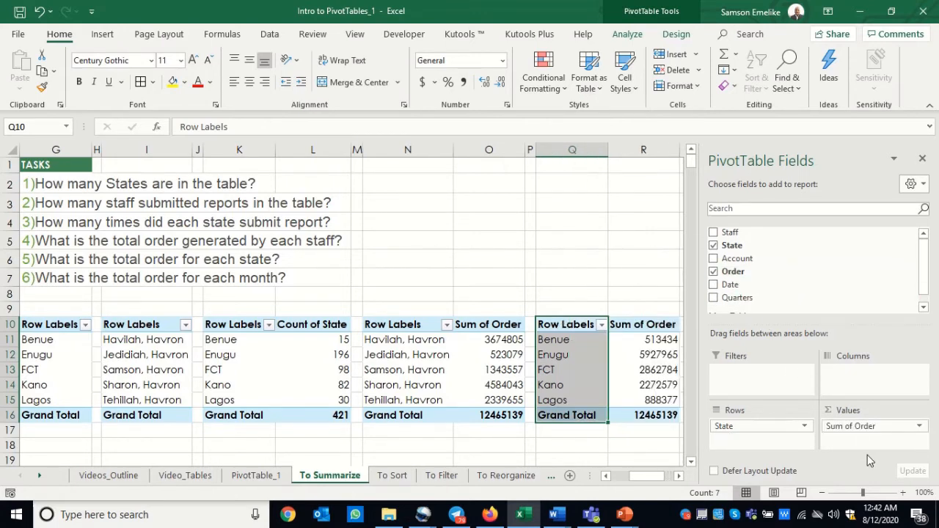
left_click(681, 477)
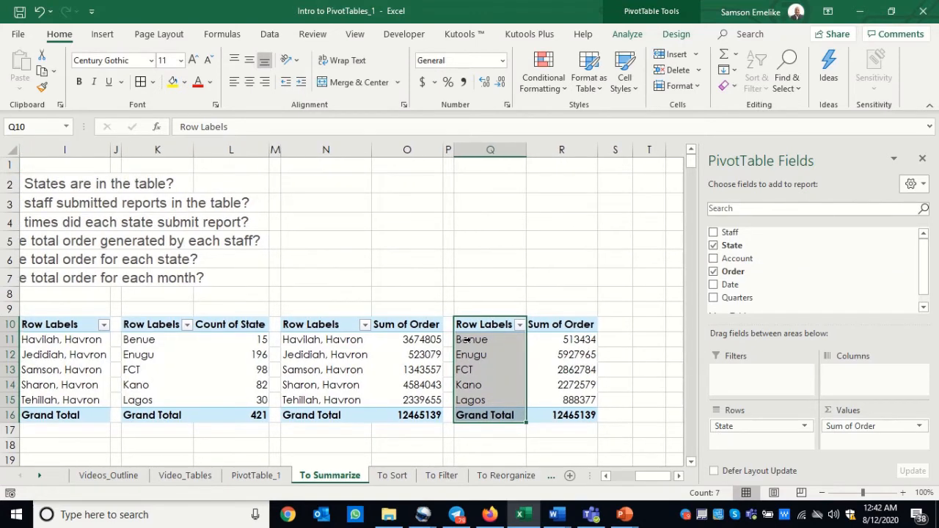
left_click_drag(470, 339, 584, 342)
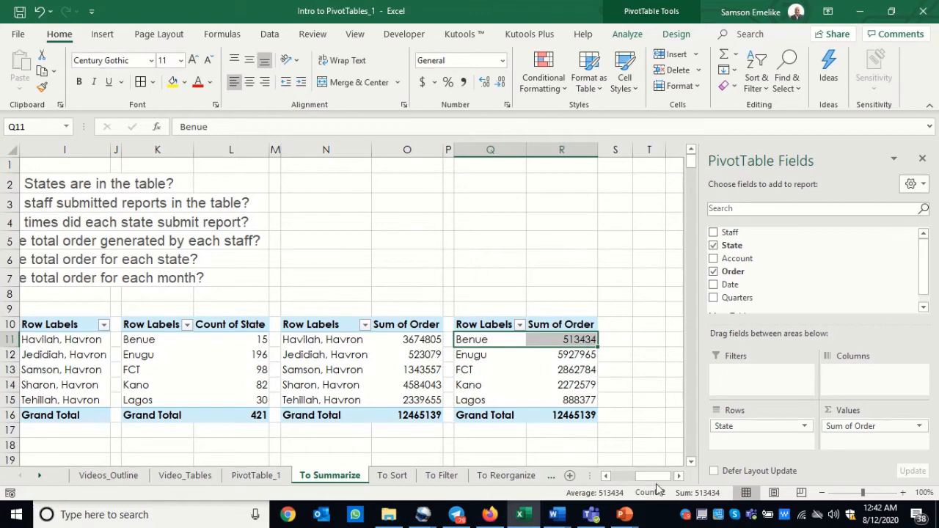
Copy the state order totals pivot table in Q10:R16 and paste the copy at cell T10
left_click_drag(653, 477, 631, 479)
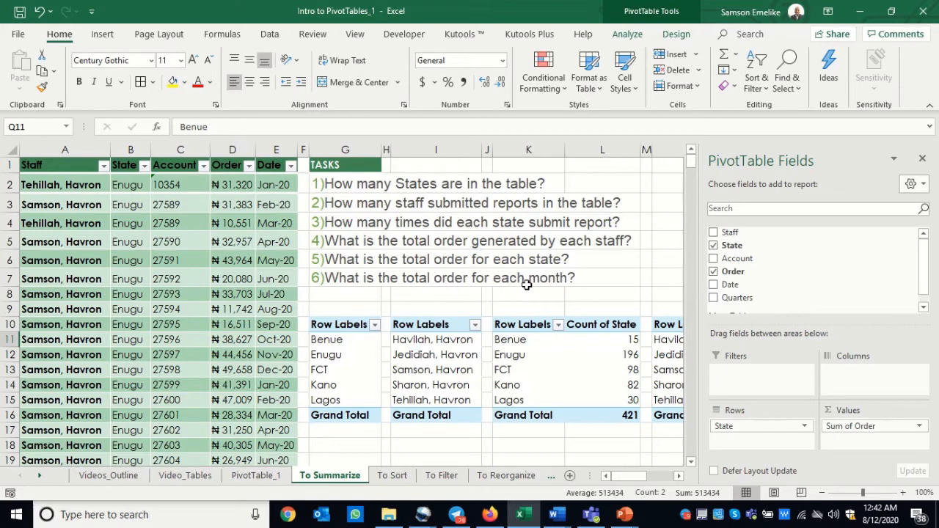
left_click(679, 477)
left_click_drag(678, 477, 679, 477)
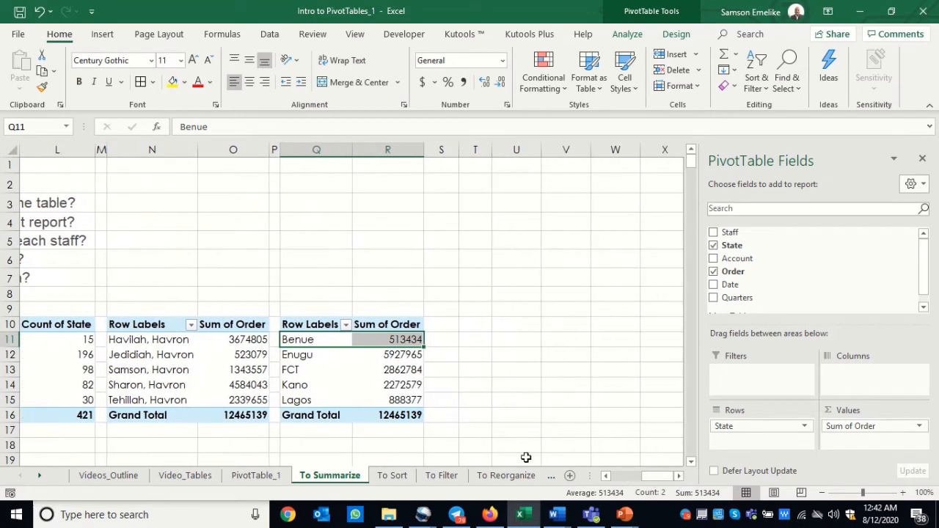
left_click_drag(312, 326, 394, 408)
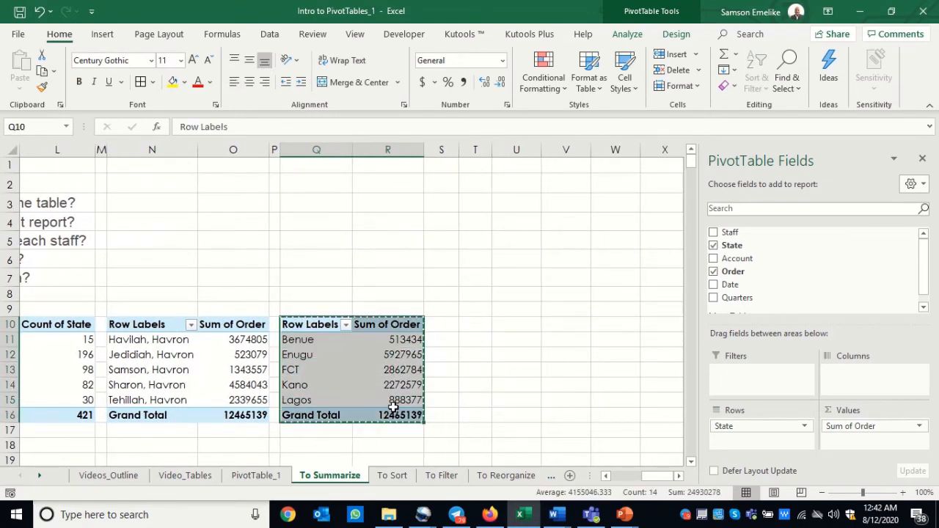
key("ctrl+c")
left_click(473, 323)
key("Return")
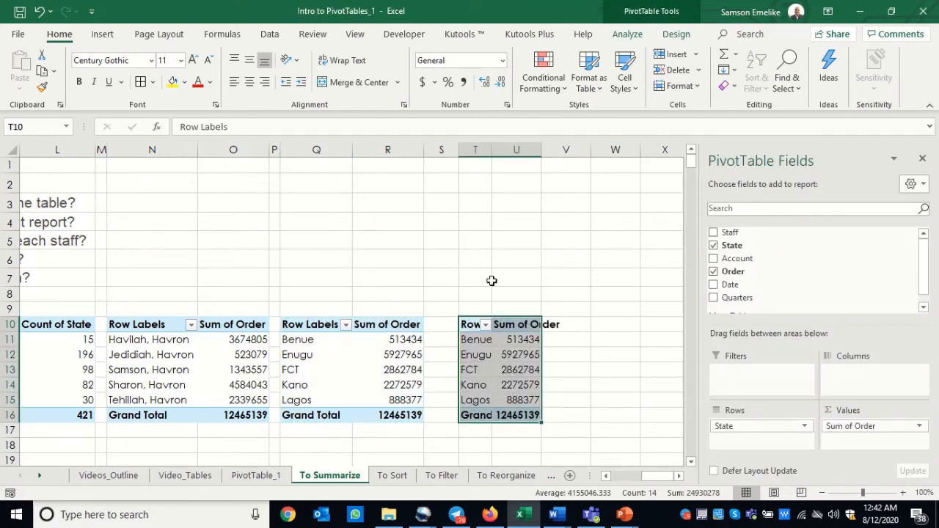
Narrow the spacer column S and widen columns T and U to fit the copied pivot table
left_click_drag(458, 150, 499, 153)
double_click(537, 150)
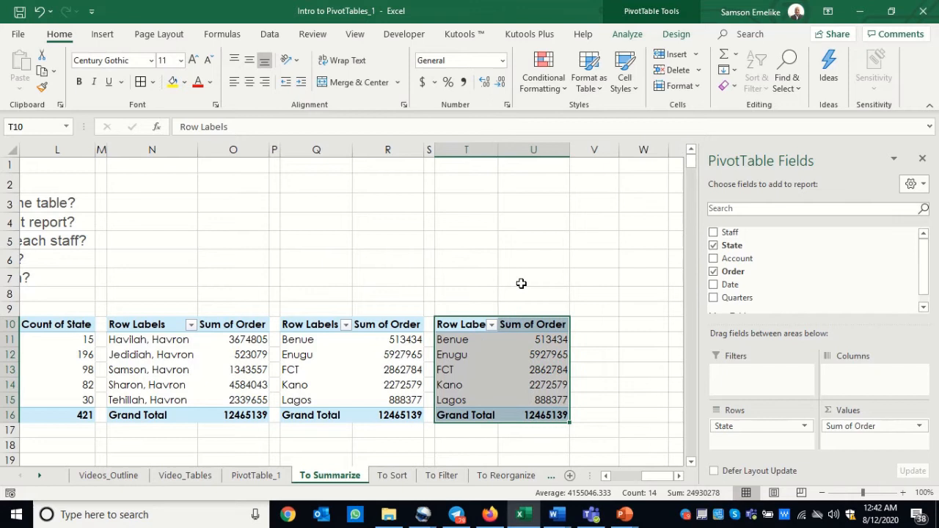
left_click(457, 360)
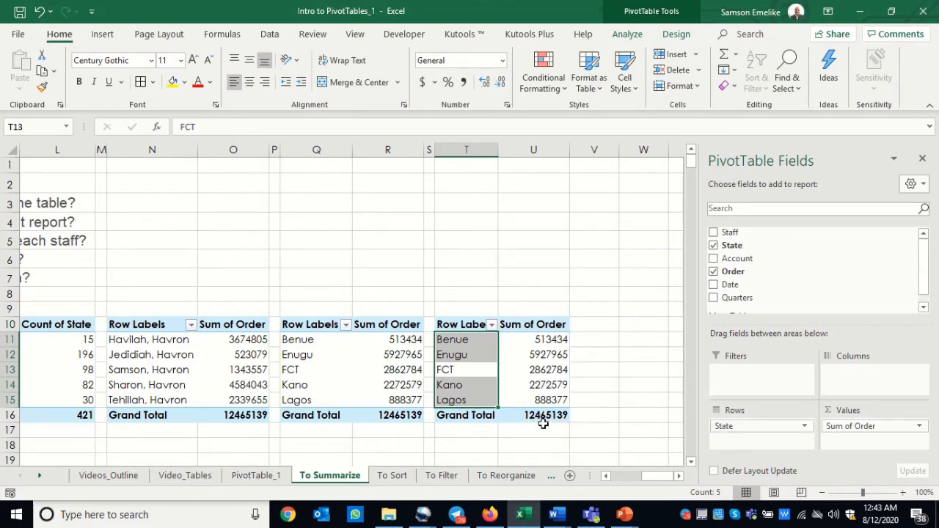
Replace the State field with the Date field in the rows of the pivot table at T10
left_click_drag(730, 429, 611, 438)
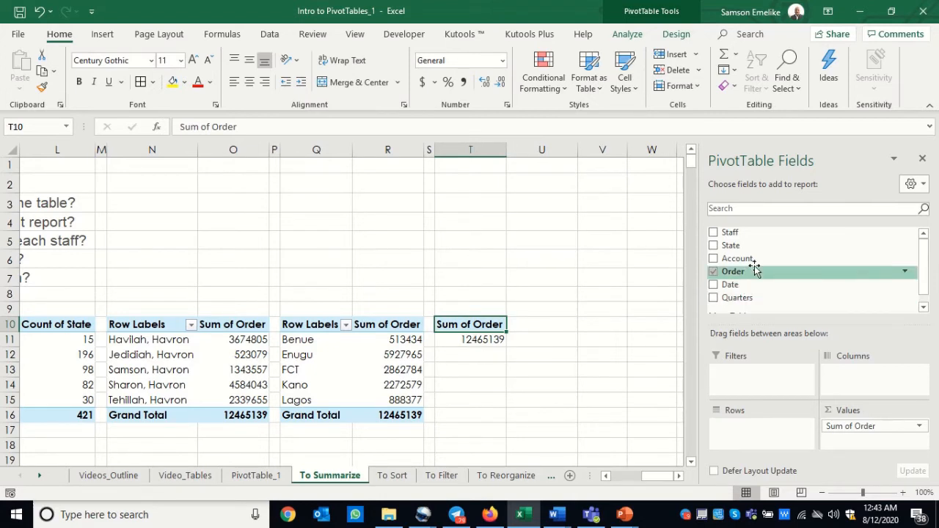
left_click_drag(730, 286, 744, 440)
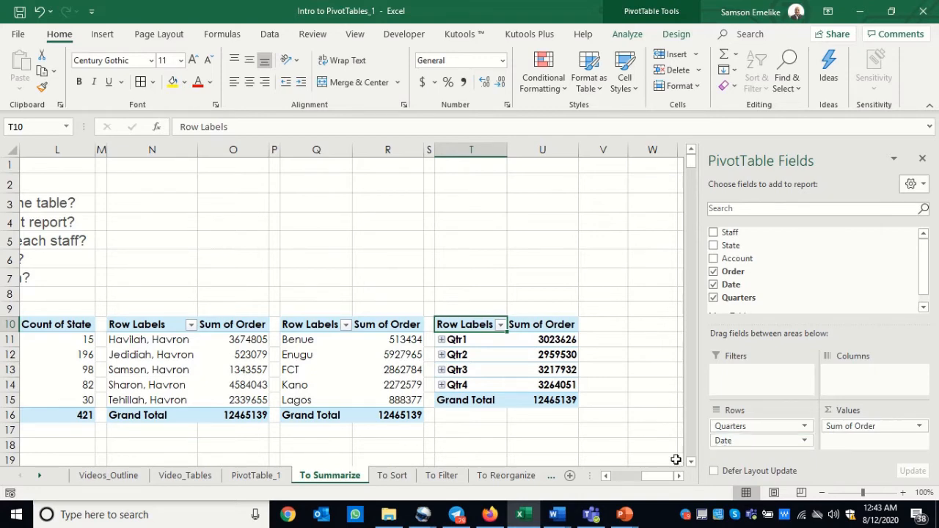
Add Years to the month and quarter grouping of the dates in the pivot table at T10
mouse_move(660, 477)
left_mouse_down()
mouse_move(627, 479)
mouse_move(664, 476)
left_mouse_up()
left_click(463, 341)
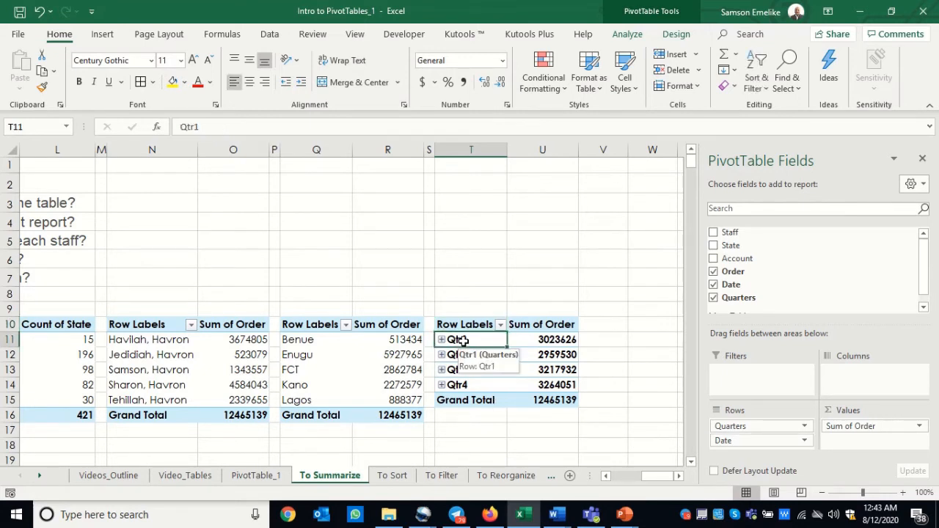
right_click(463, 341)
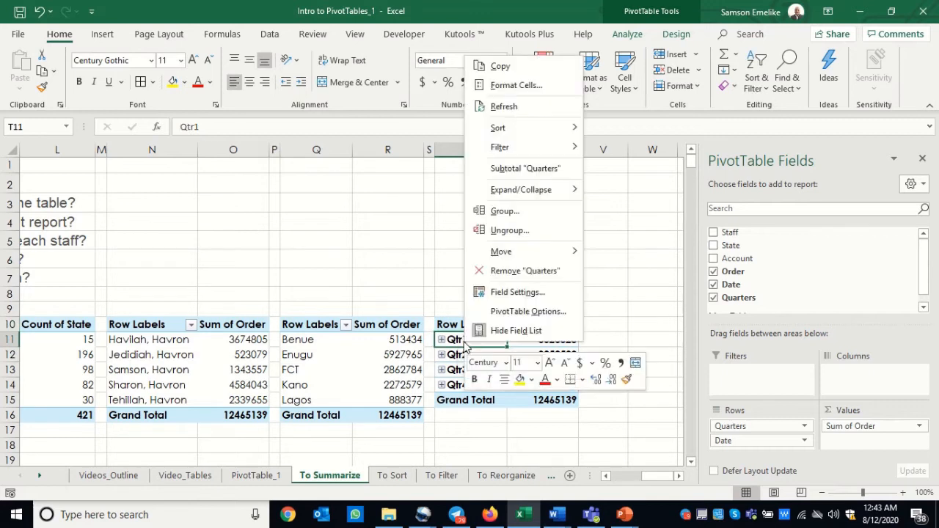
left_click(507, 211)
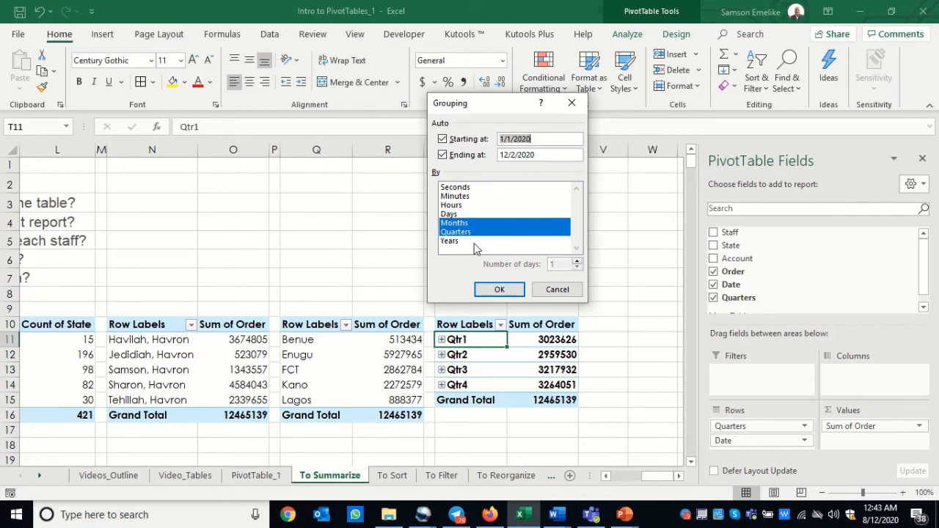
left_click(451, 242)
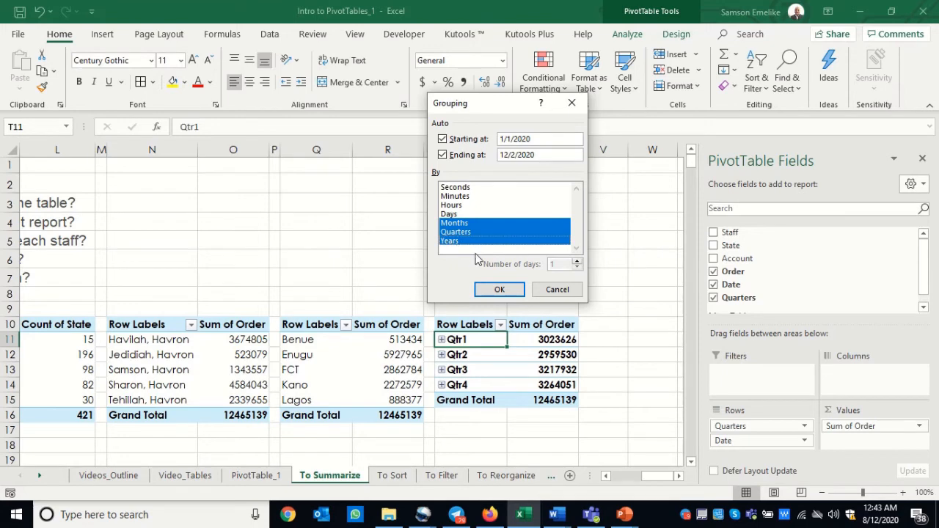
left_click(500, 289)
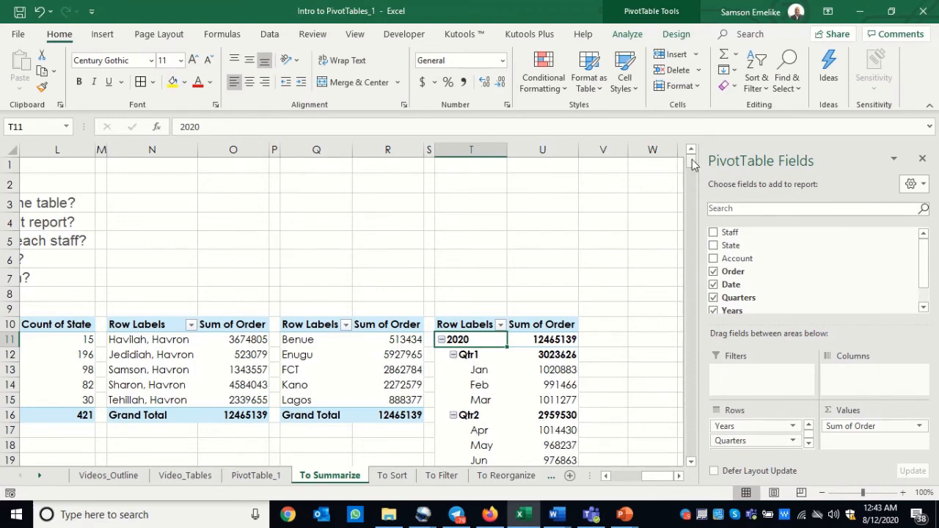
Regroup the dates in the pivot table at T10 by Months only, without Quarters and Years
mouse_move(691, 160)
left_mouse_down()
mouse_move(693, 170)
mouse_move(695, 162)
left_mouse_up()
left_click(473, 369)
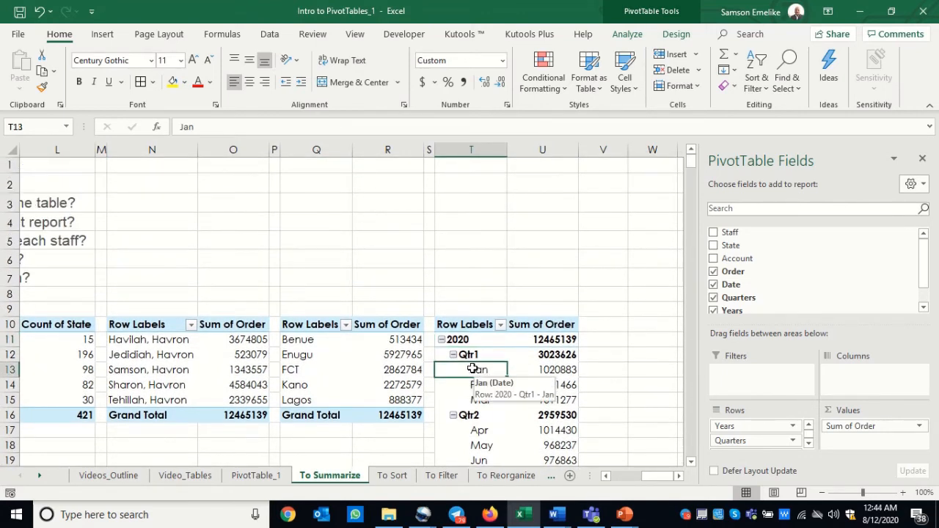
right_click(473, 369)
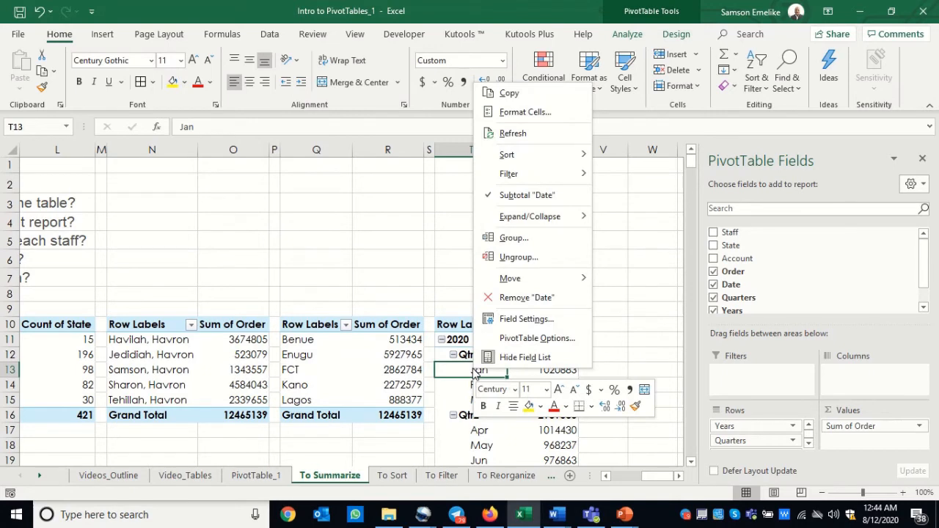
left_click(514, 237)
left_click(462, 270)
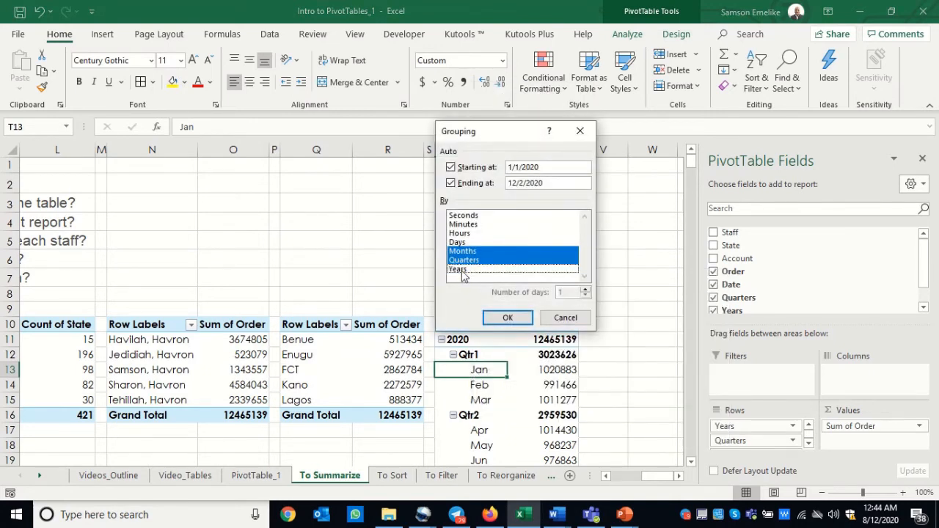
left_click(467, 262)
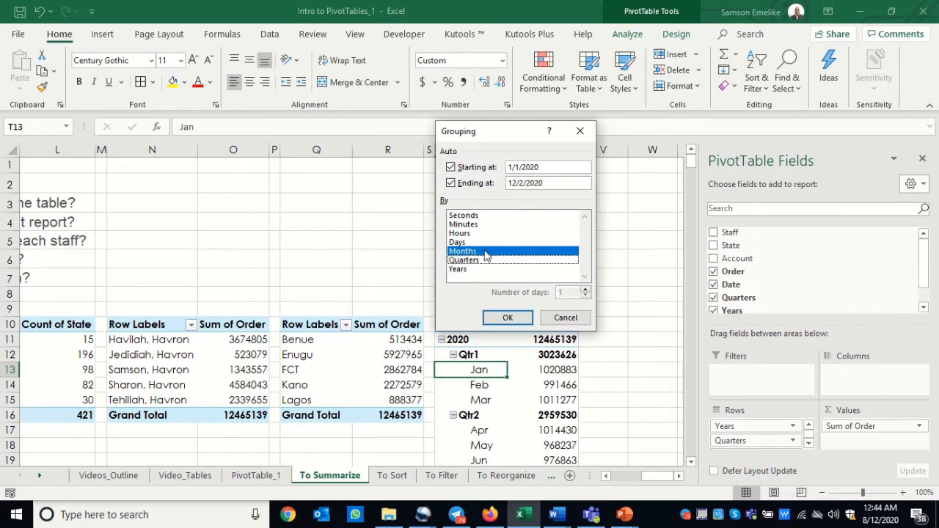
left_click(510, 319)
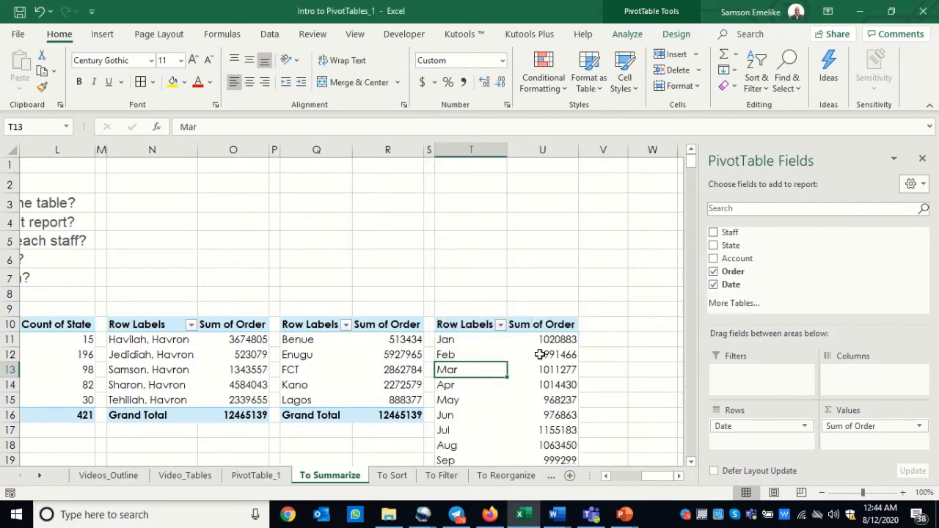
Set the number format of the monthly order totals in column U to Currency with the ₦ Igbo symbol and 0 decimal places
left_click(691, 461)
left_click(691, 461)
left_click(691, 462)
left_click(691, 461)
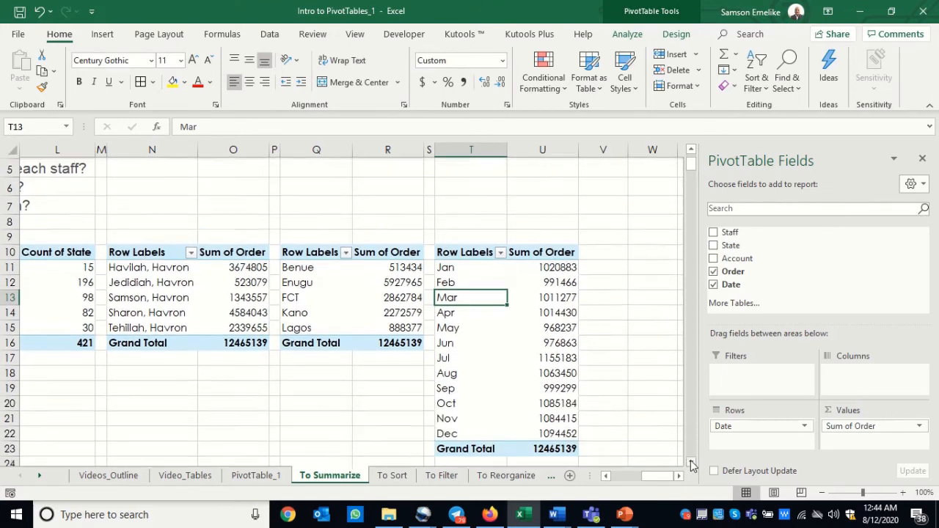
left_click(691, 461)
left_click(691, 462)
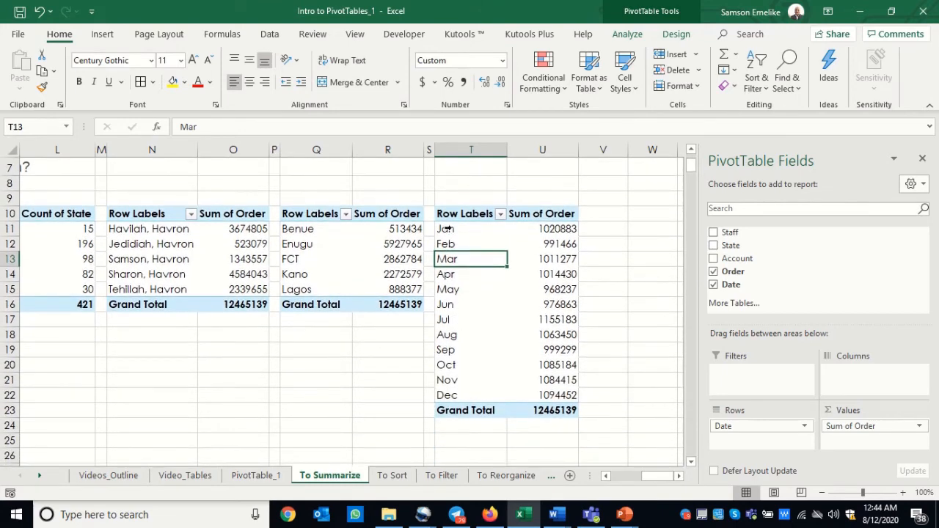
mouse_move(558, 231)
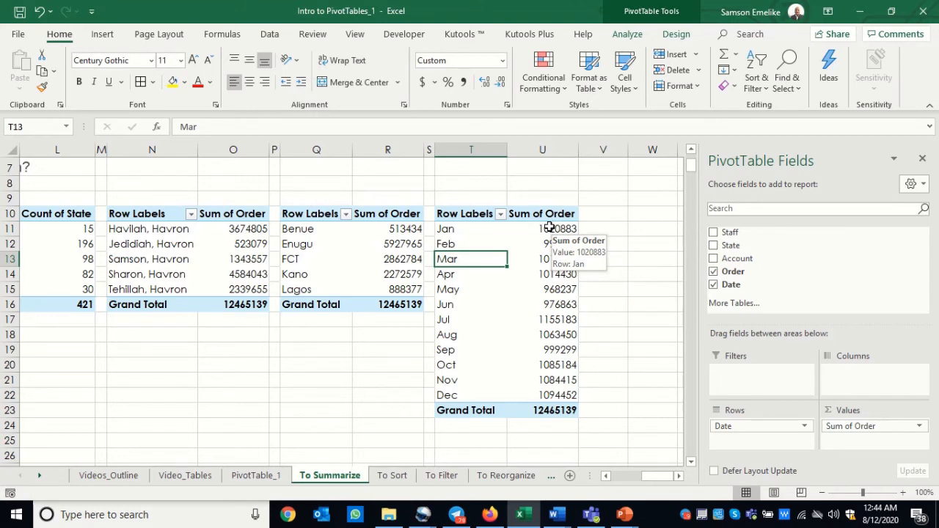
left_click(550, 229)
right_click(550, 229)
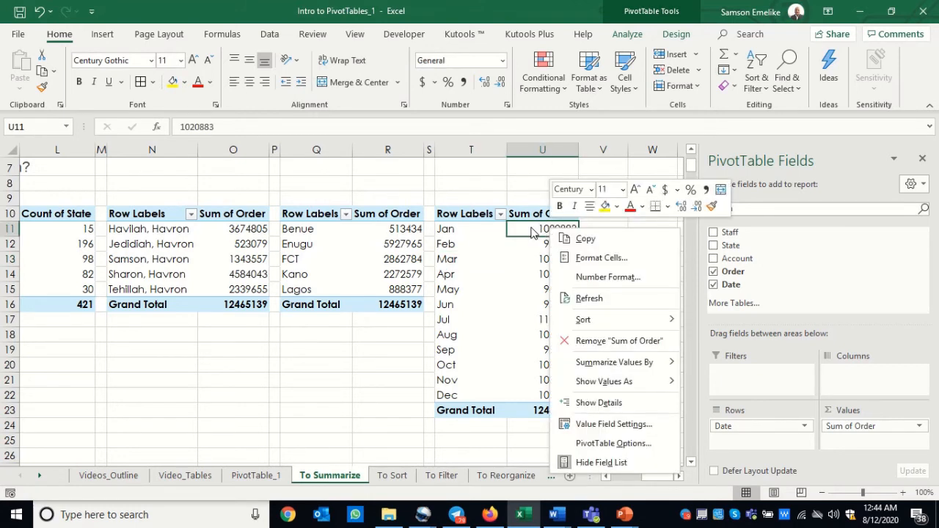
left_click(613, 281)
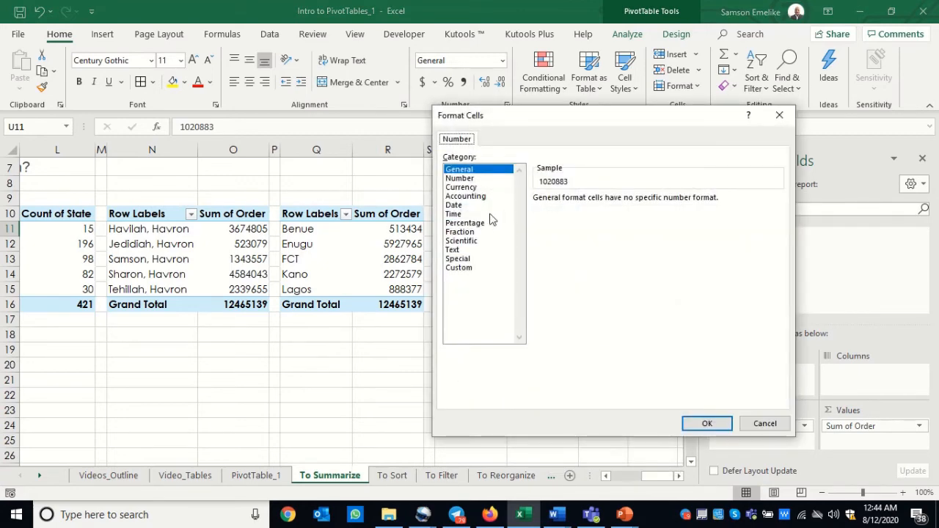
left_click(469, 189)
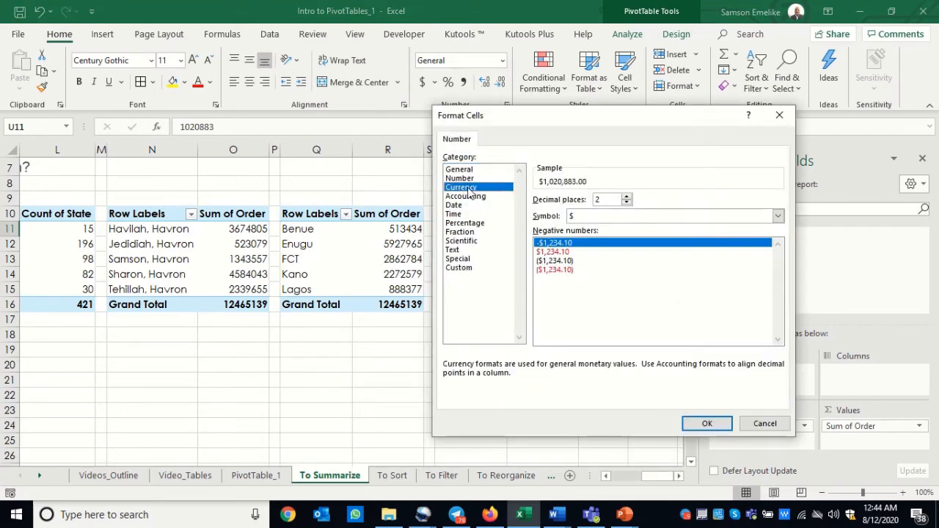
left_click(600, 217)
scroll(602, 328, "down", 10)
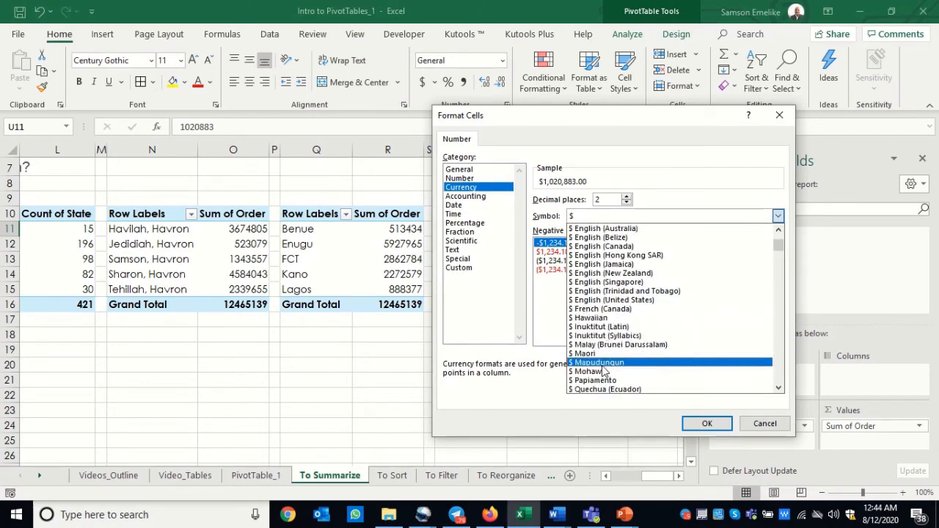
scroll(607, 375, "down", 15)
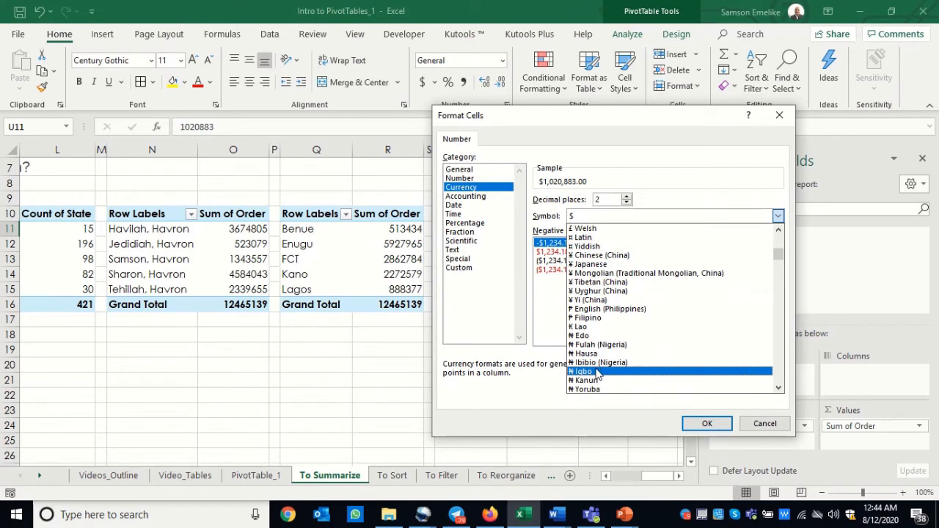
left_click(599, 371)
left_click(627, 202)
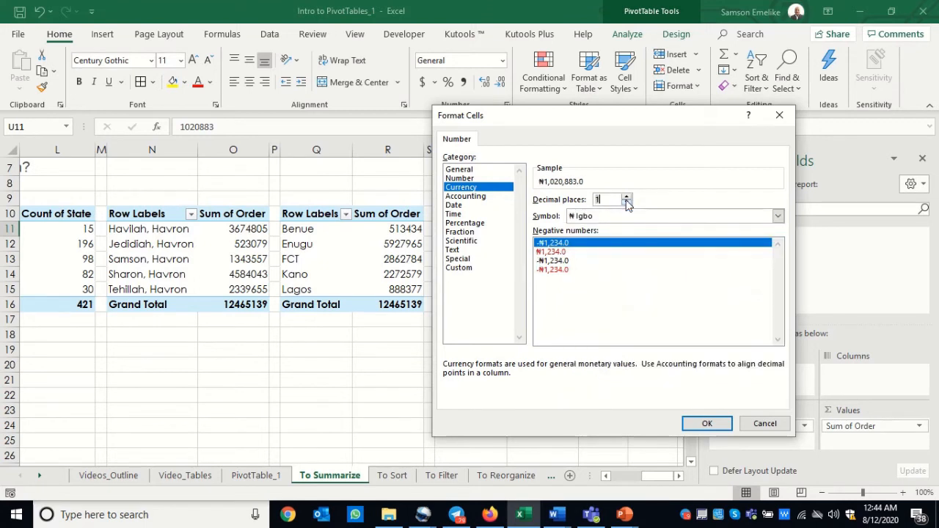
left_click(627, 202)
left_click(715, 429)
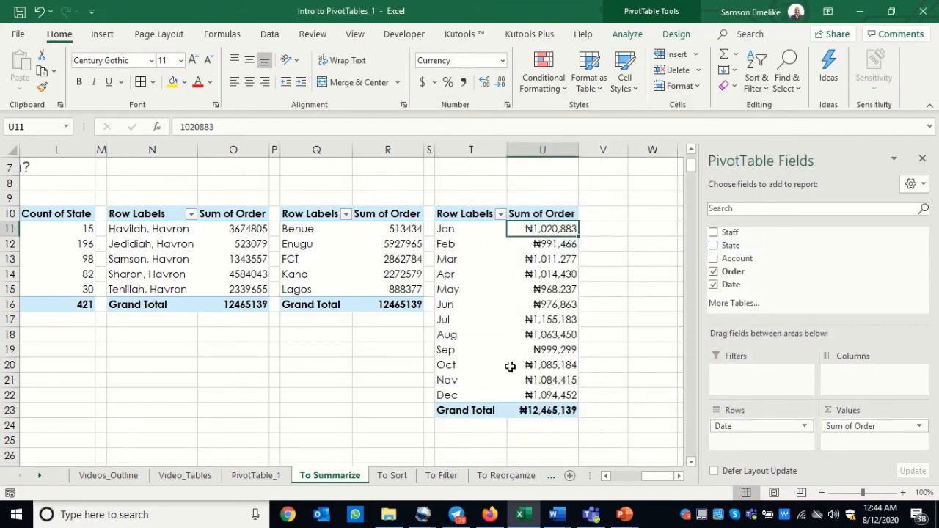
Try to copy the currency format from cell U11 to the state order totals at R11 with Format Painter
left_click(42, 87)
left_click(411, 232)
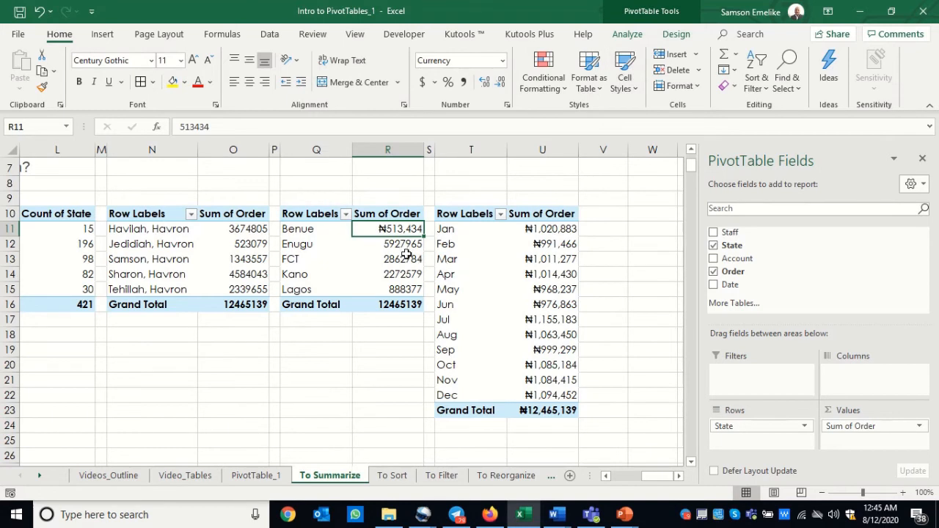
Set the number format of the state order totals in column R to Currency with the ₦ Edo symbol and 0 decimal places
mouse_move(391, 233)
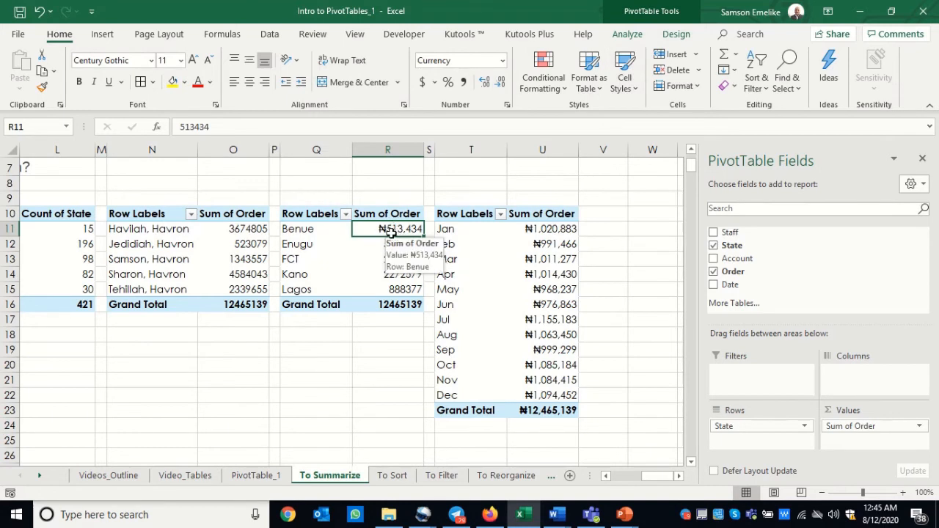
right_click(390, 233)
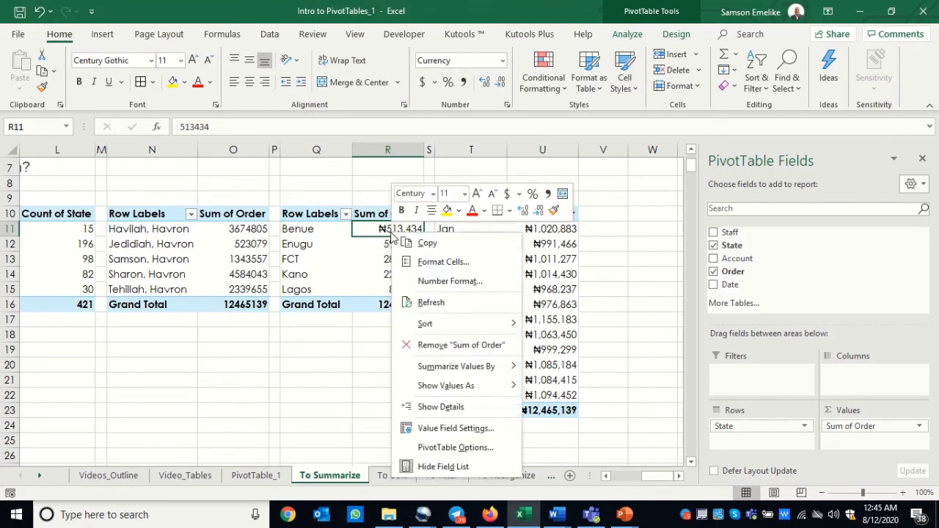
left_click(447, 284)
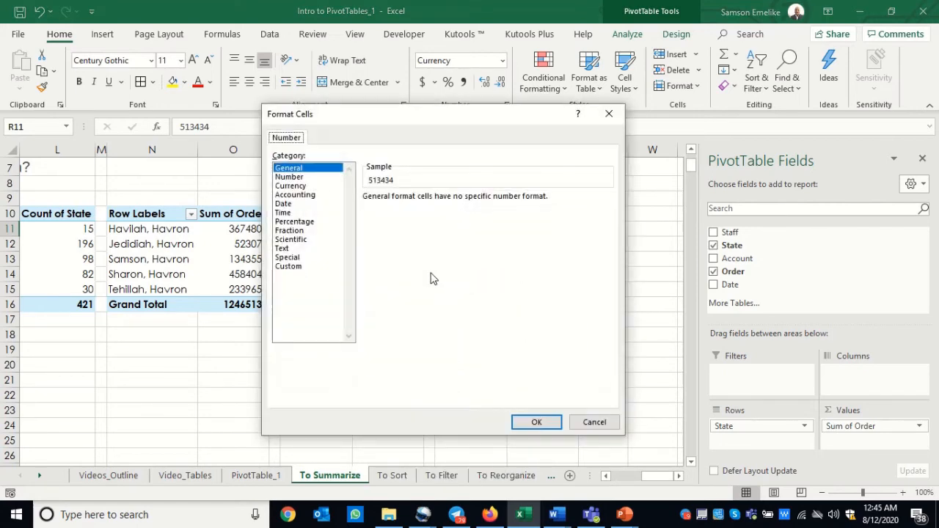
left_click(294, 186)
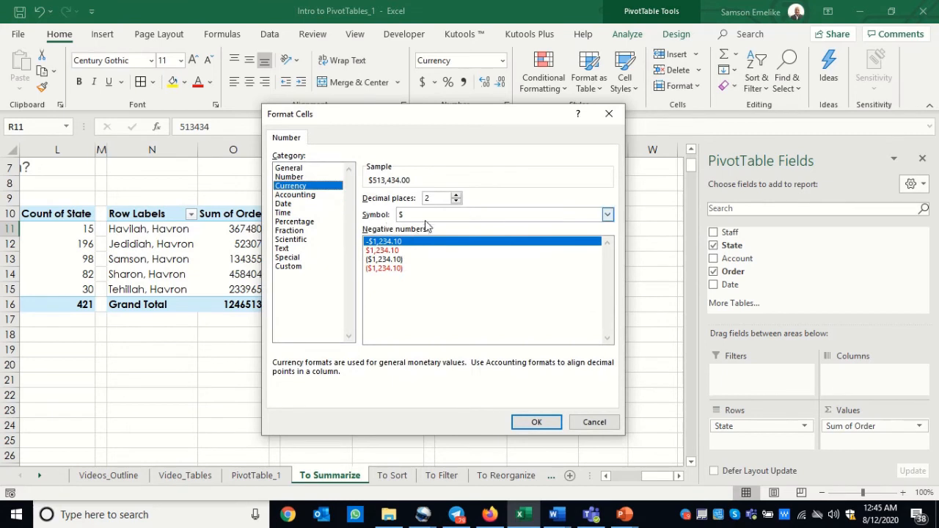
left_click(425, 215)
scroll(448, 293, "down", 4)
scroll(447, 309, "down", 12)
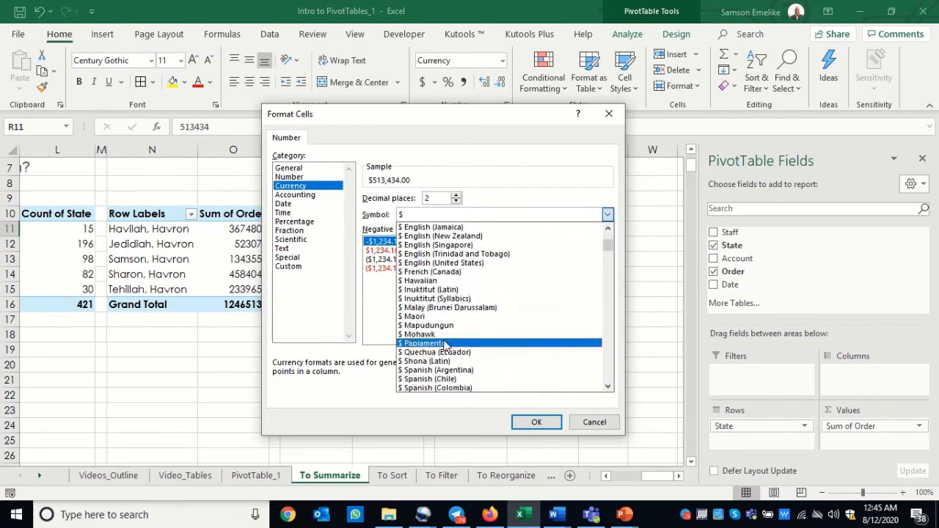
scroll(443, 355, "down", 3)
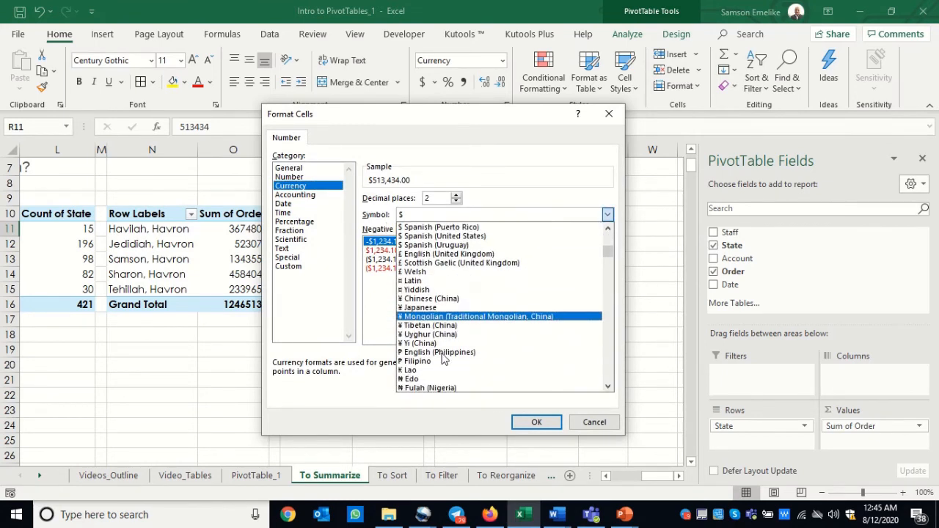
left_click(422, 379)
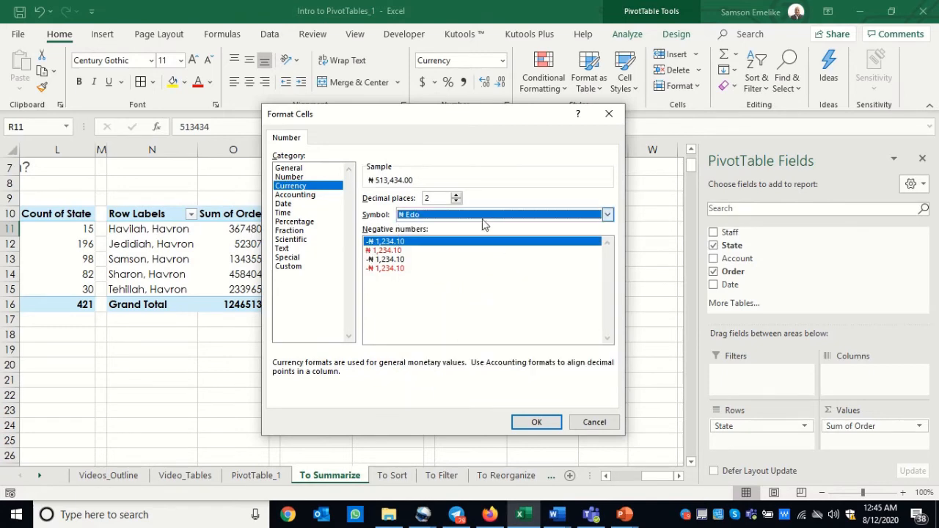
left_click(455, 201)
left_click(456, 201)
left_click(550, 424)
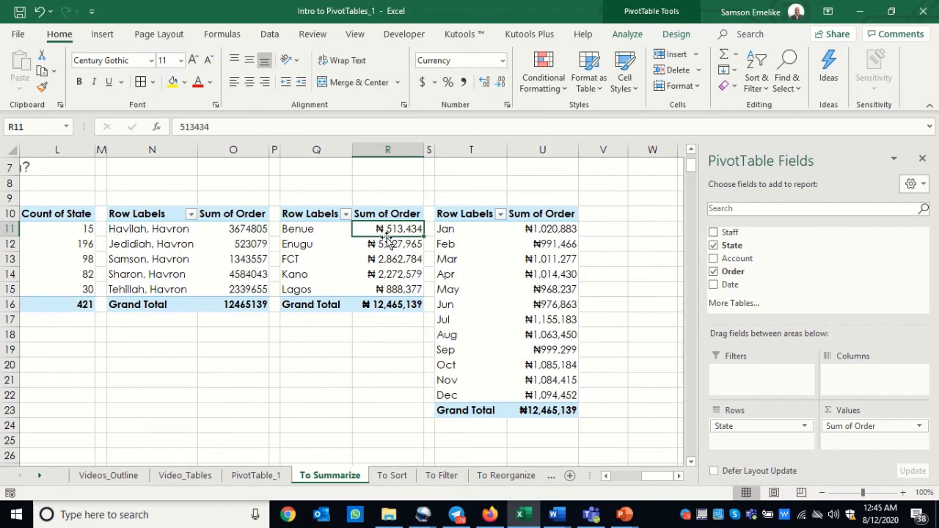
Start a PivotTable from the orders table, examine the full extent of its source range Table142, and cancel without creating it
mouse_move(393, 242)
left_click_drag(659, 482, 619, 479)
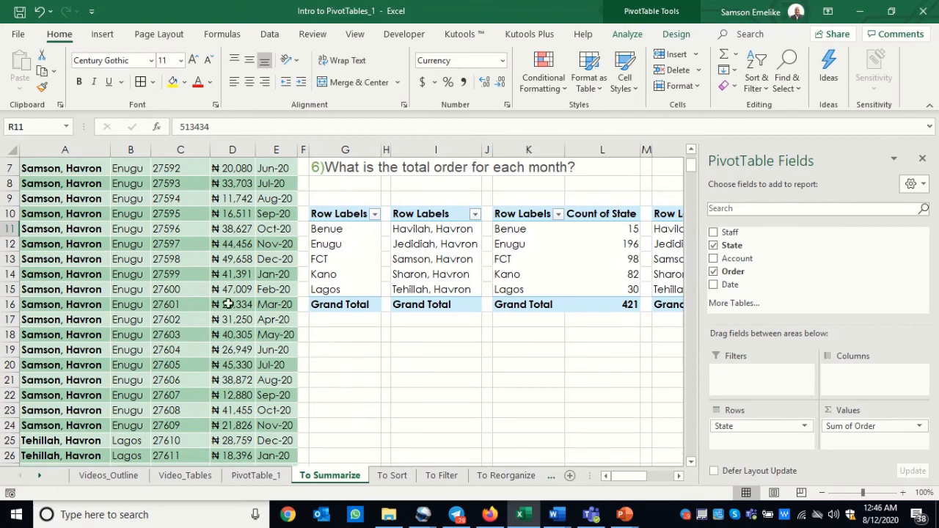
left_click(128, 258)
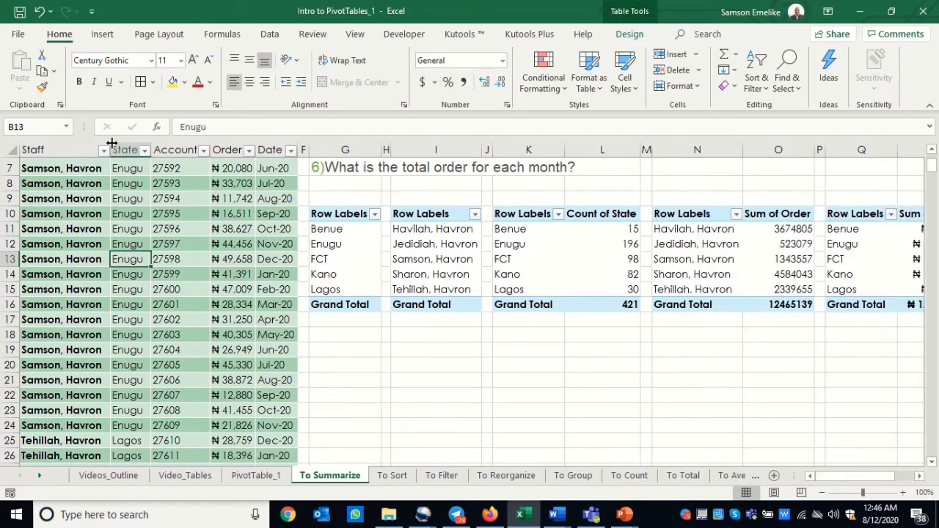
left_click(102, 35)
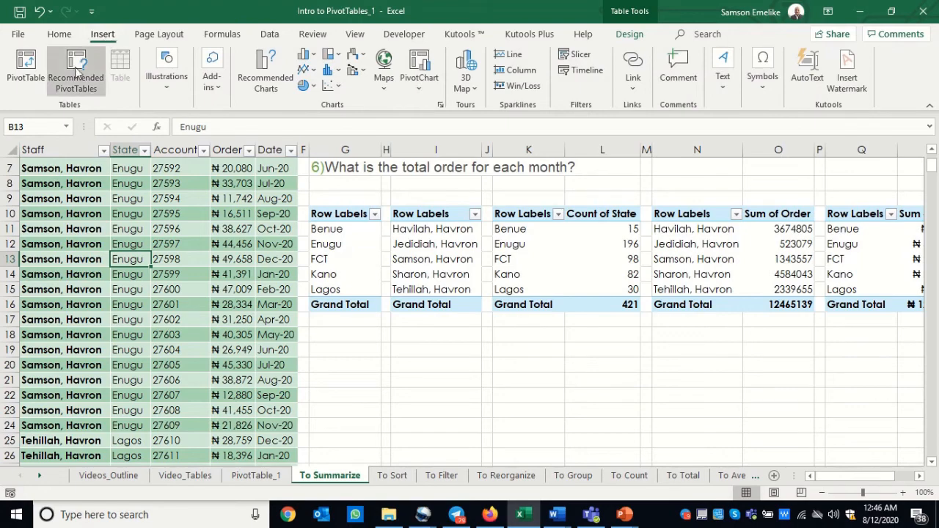
left_click(24, 77)
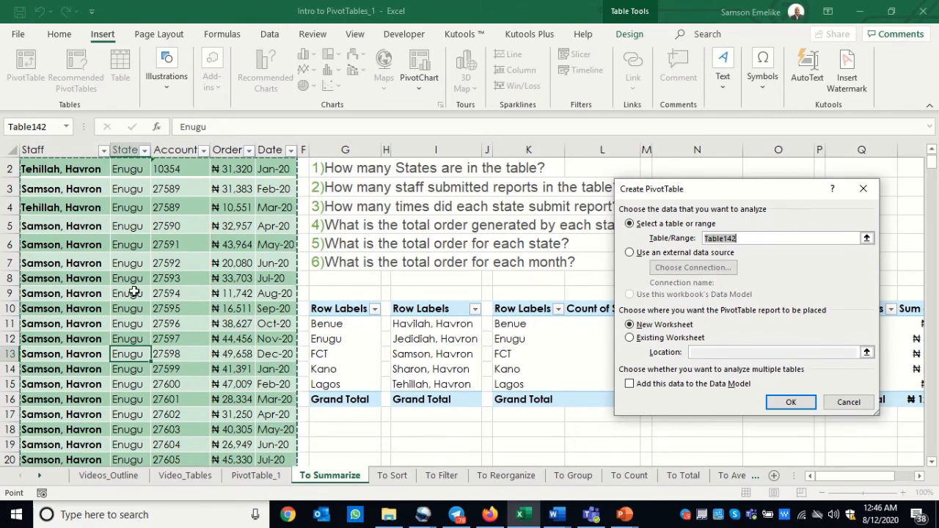
scroll(158, 338, "down", 5)
scroll(159, 337, "down", 20)
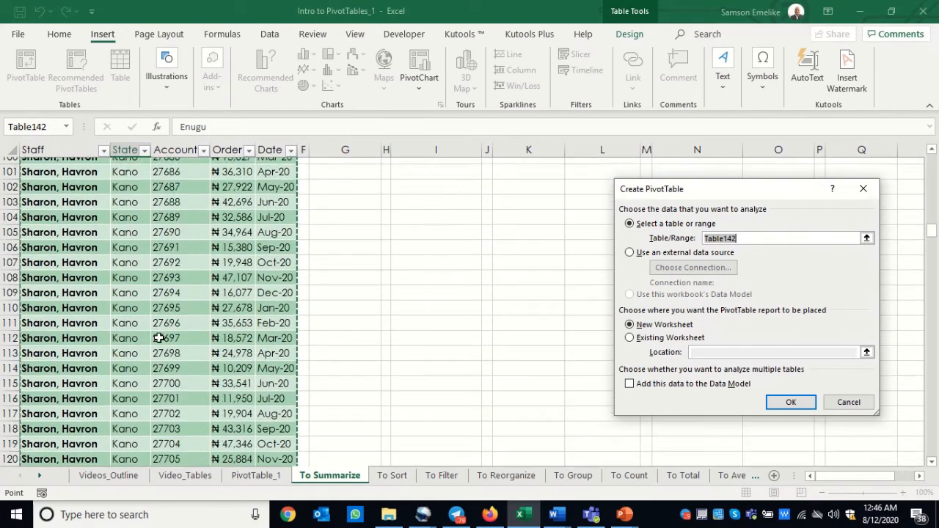
scroll(158, 340, "down", 20)
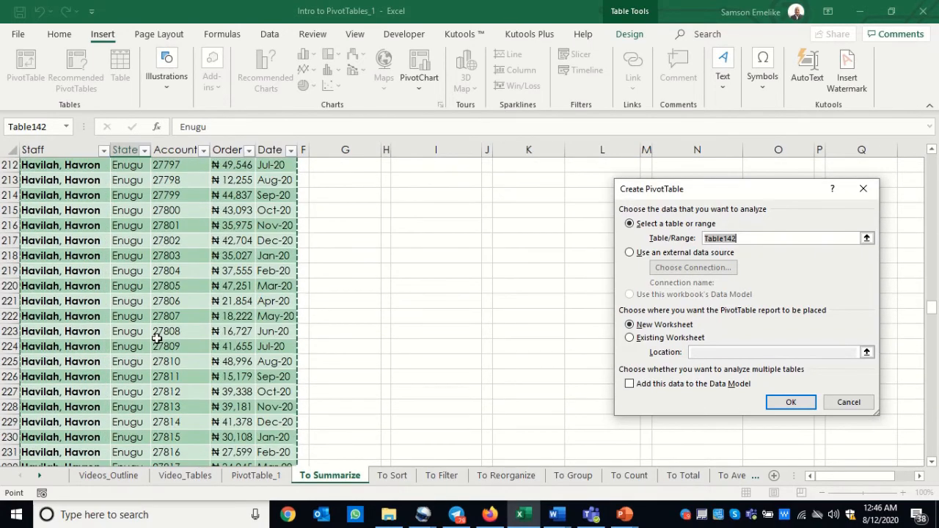
scroll(156, 338, "down", 20)
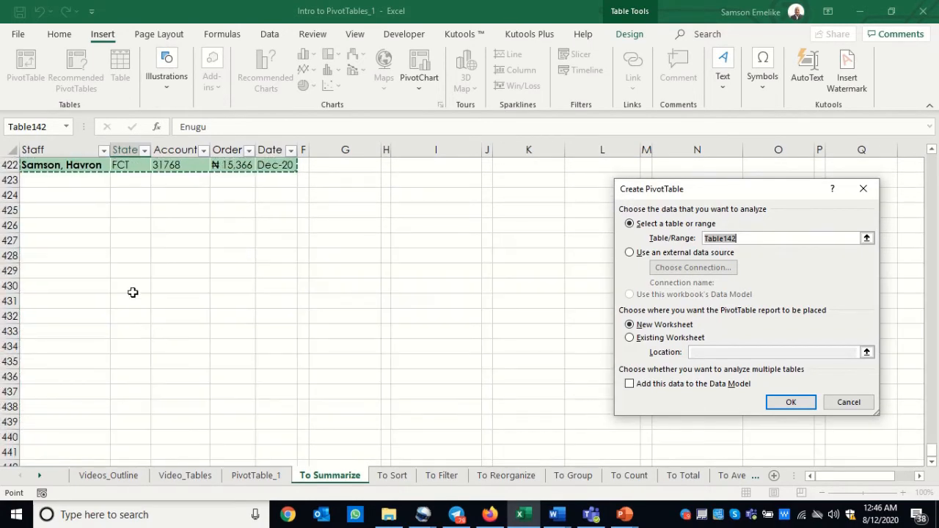
scroll(131, 264, "up", 20)
scroll(136, 225, "up", 20)
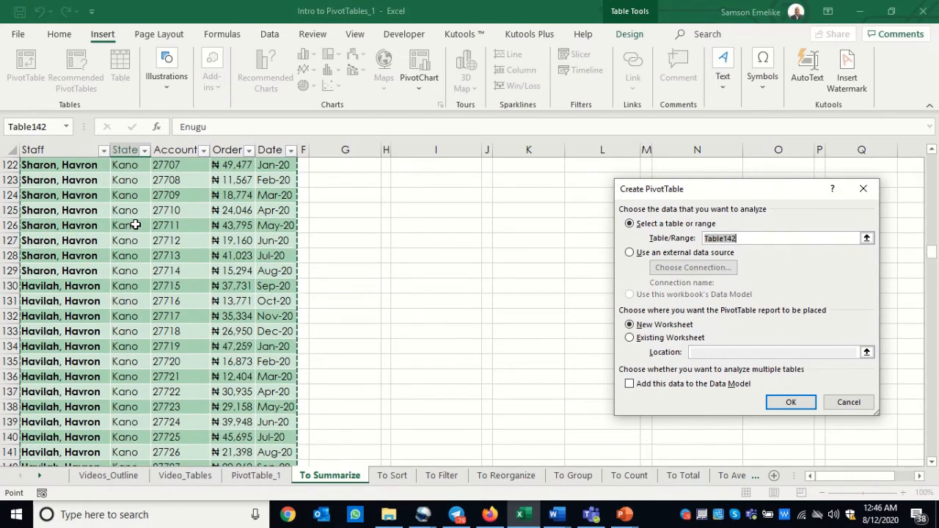
scroll(135, 225, "up", 15)
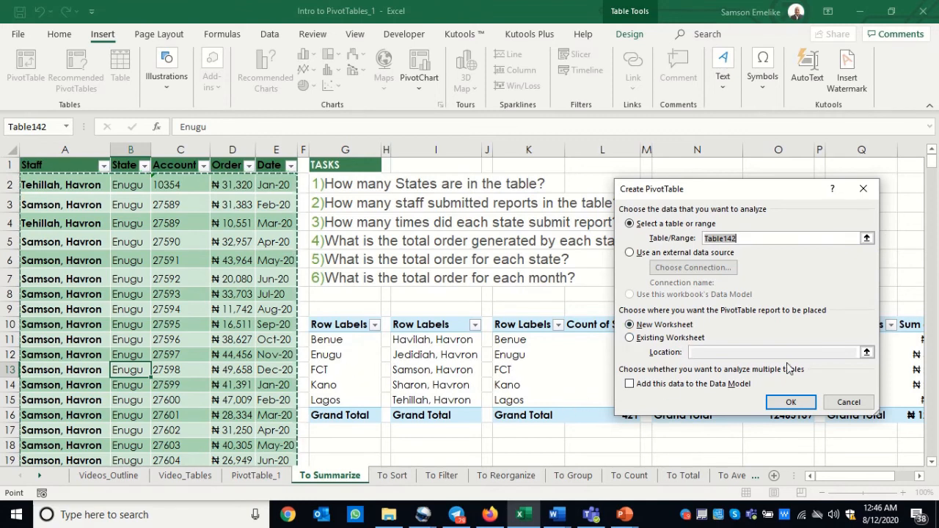
left_click(849, 402)
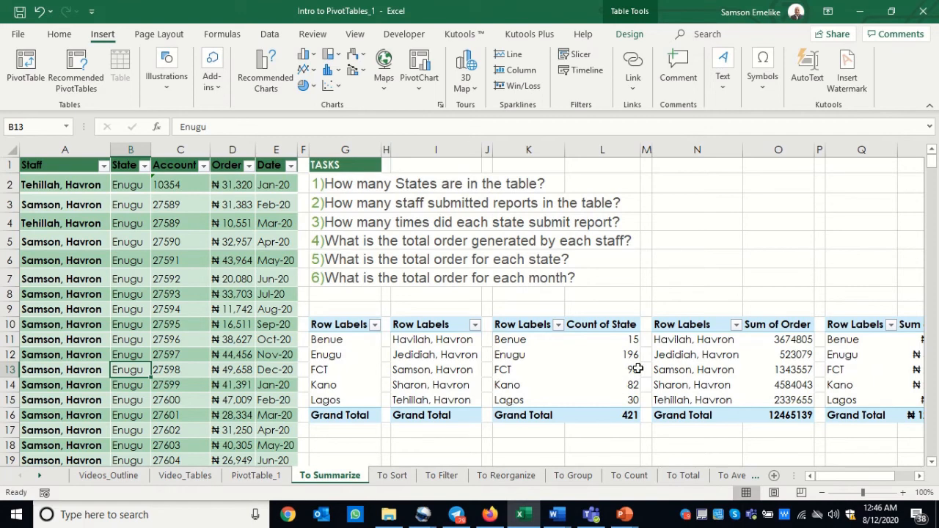
Select cell G11 in the states pivot table, and show the Pivot Table Series list on the Videos_Outline sheet
left_click(326, 342)
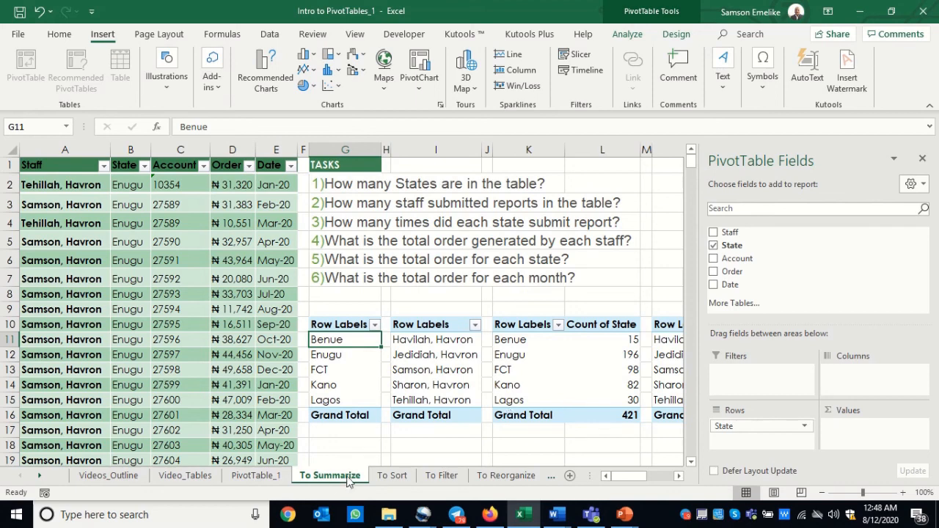
left_click(98, 482)
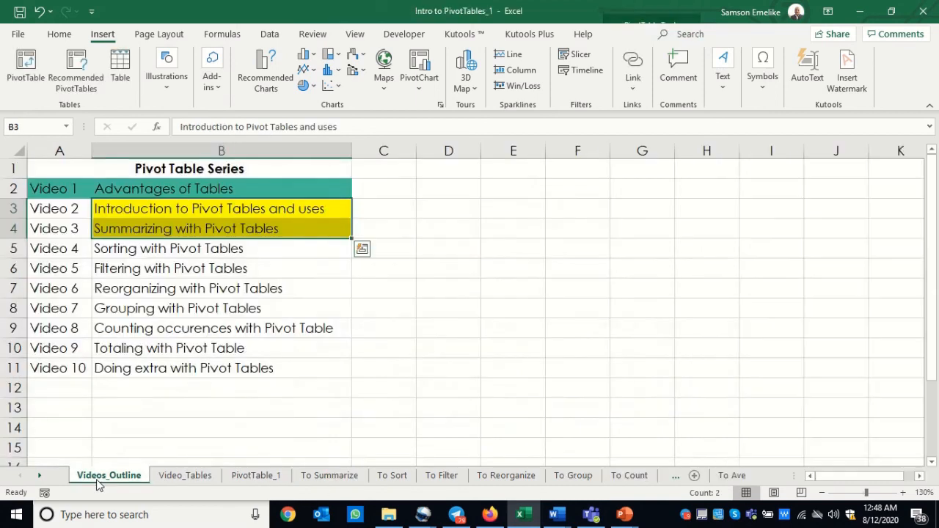